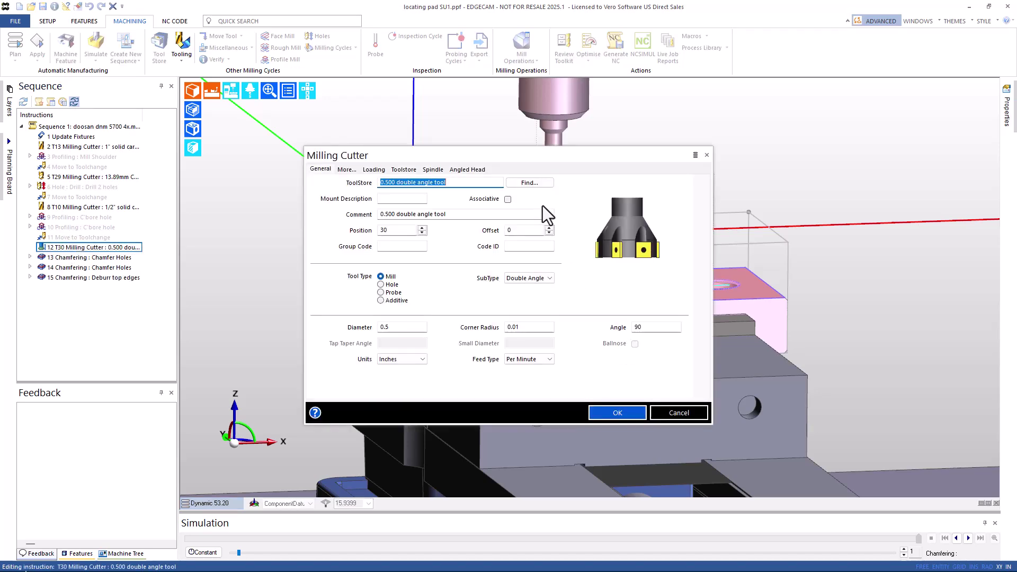
- Find the 0.500 double angle tool in the tool store, review its geometry, and select it for the milling cutter
left_click(531, 183)
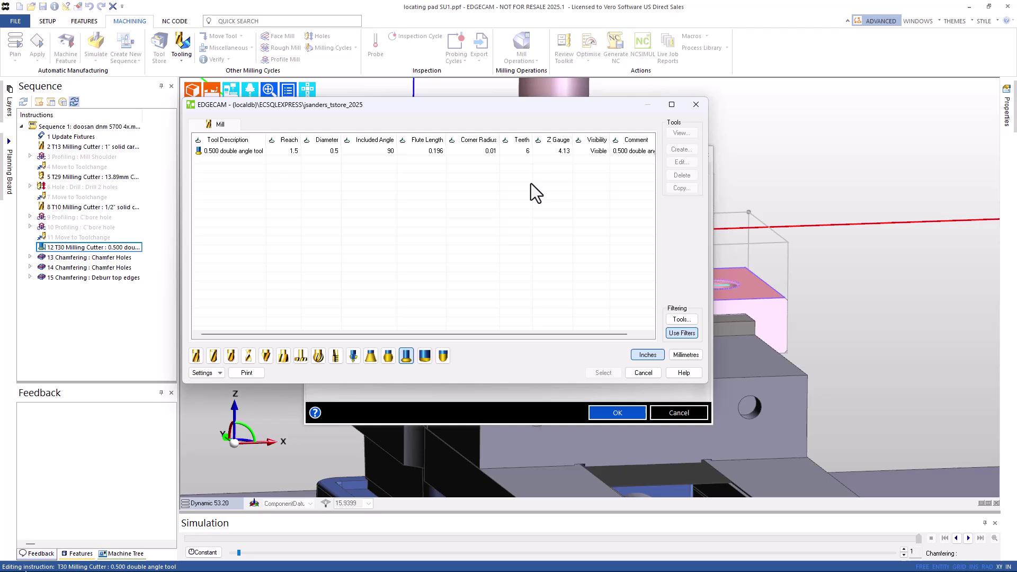
left_click(215, 151)
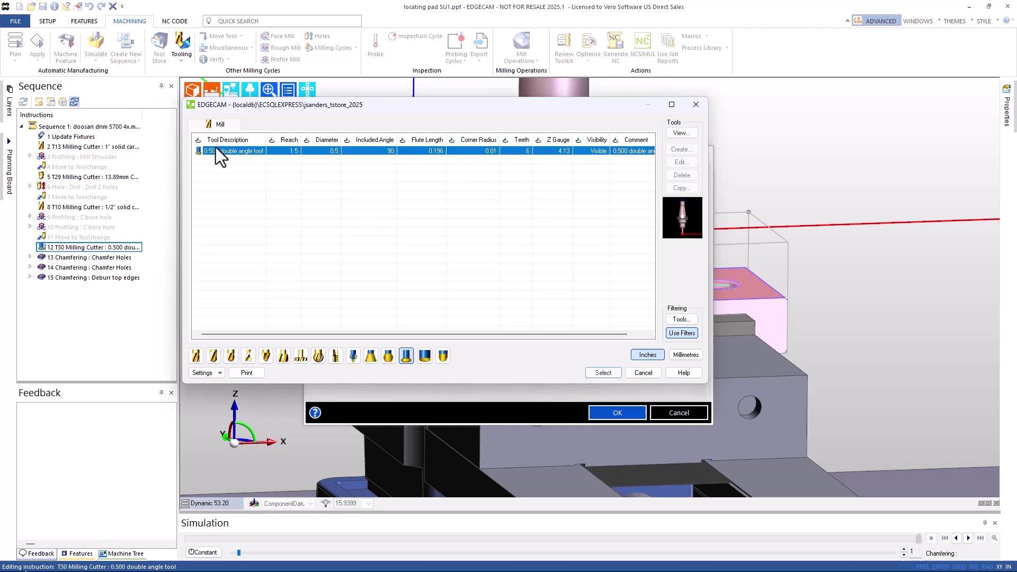
right_click(216, 149)
left_click(239, 155)
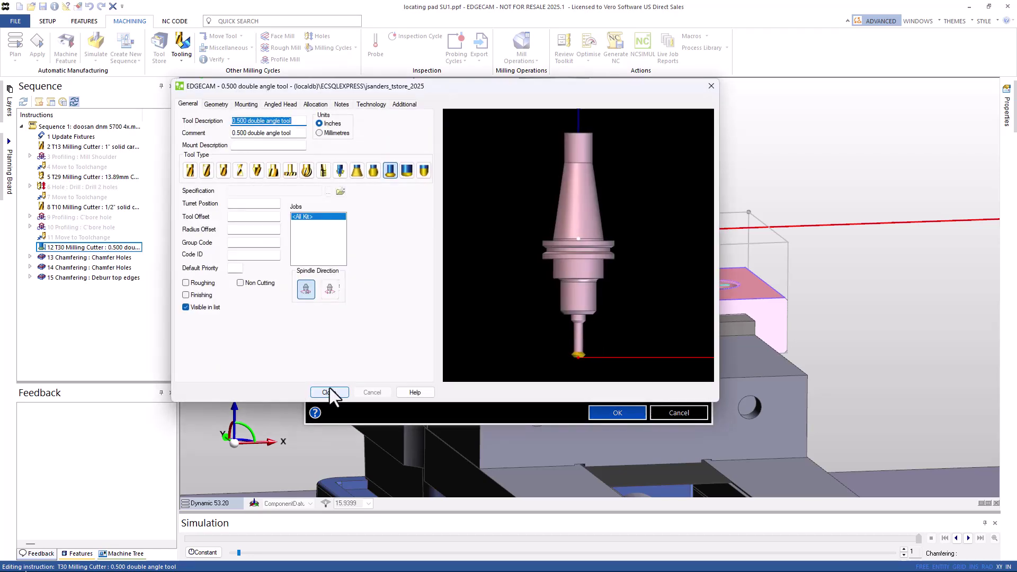
left_click(221, 105)
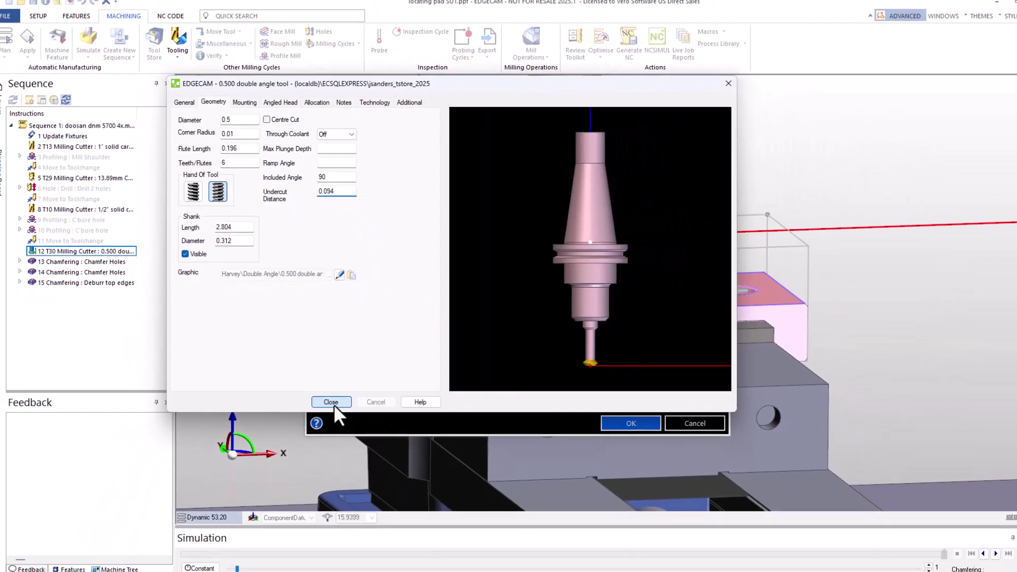
left_click(352, 513)
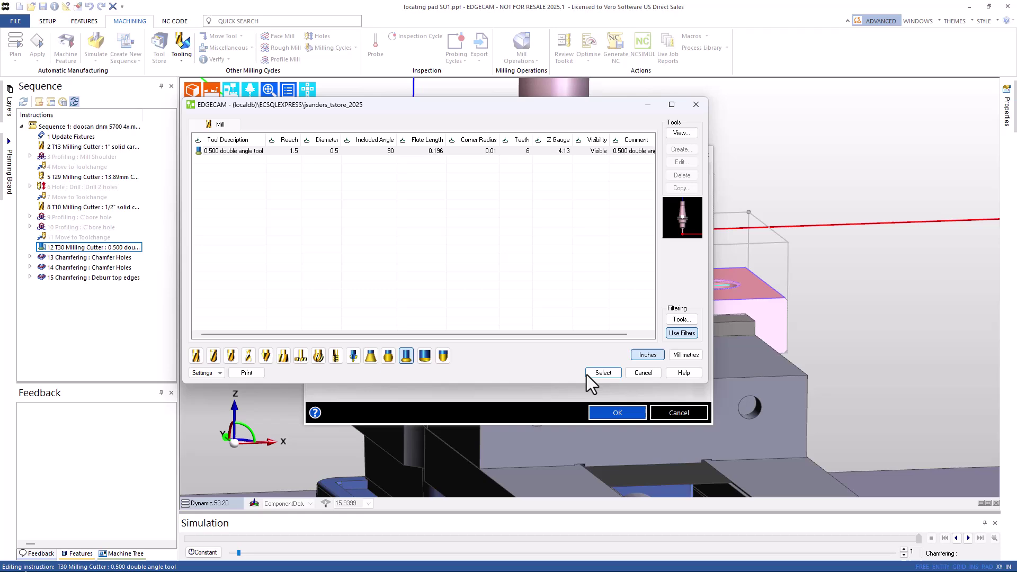
left_click(598, 371)
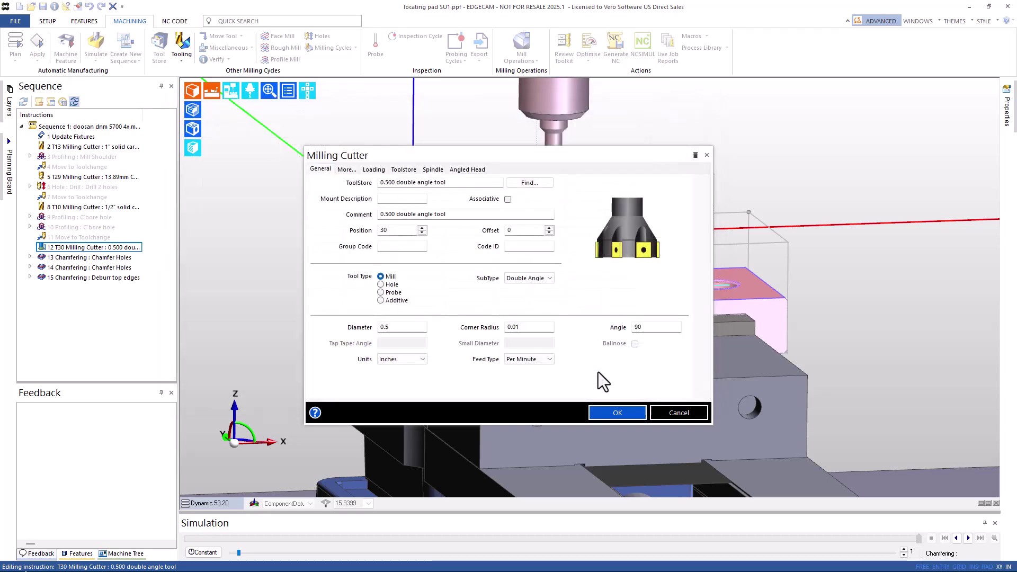
- Check the double angle cutter's undercut distance and accept the tool settings
left_click(351, 172)
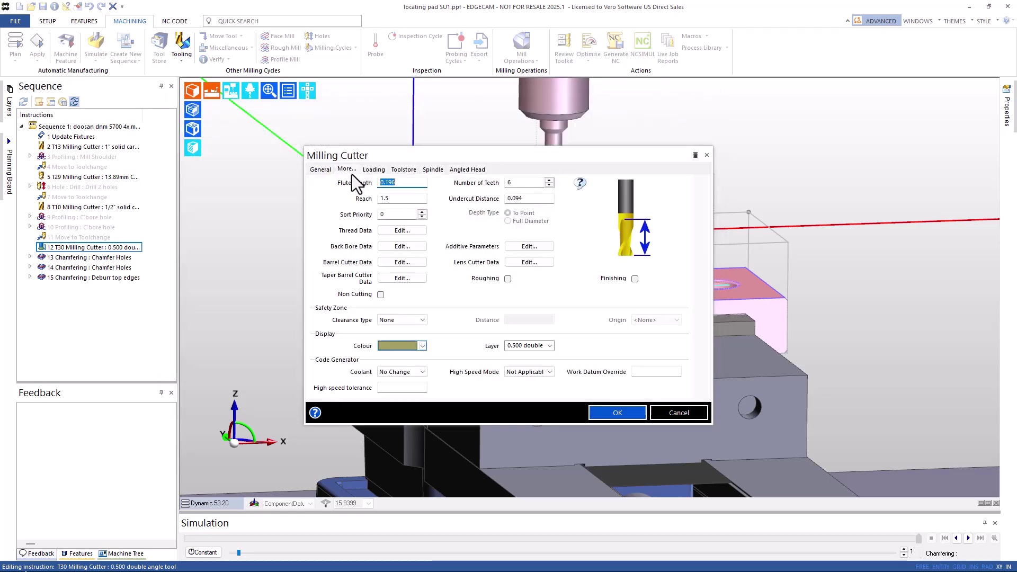
left_click(519, 198)
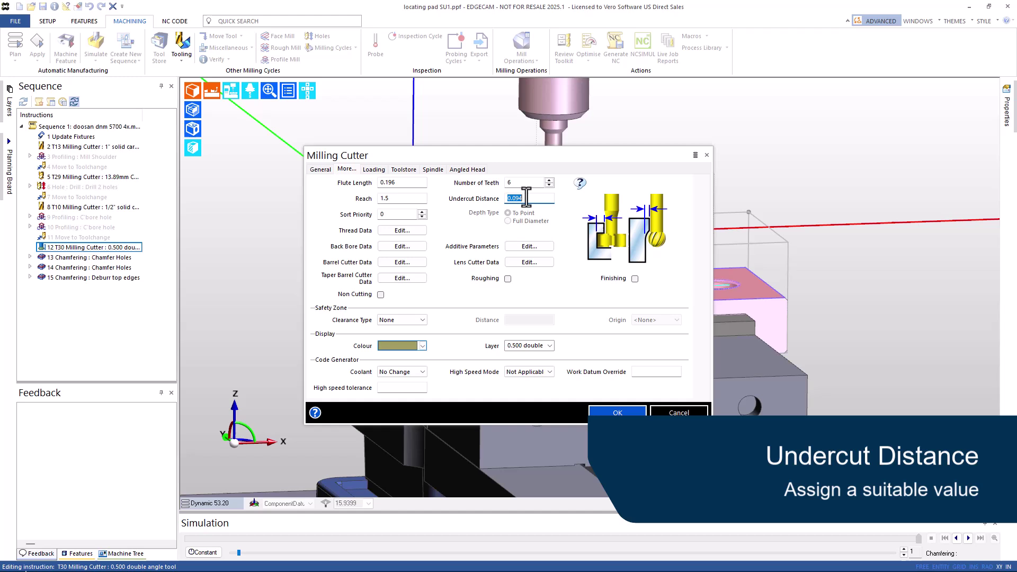
left_click(617, 412)
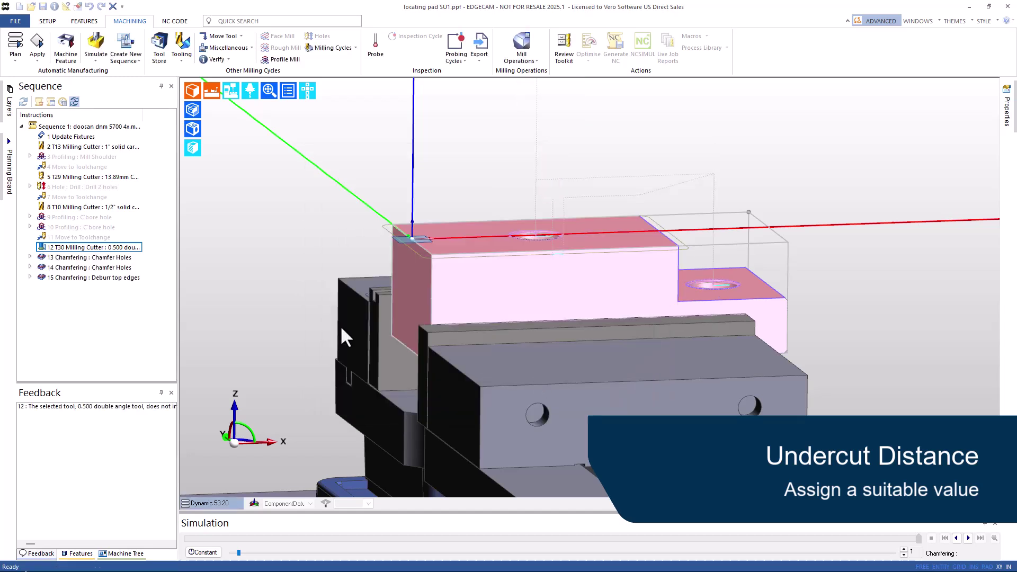
- Highlight both Chamfer Holes toolpaths, hide the solid part and display the machining features shaded
left_click(68, 257)
left_click(65, 265, "shift")
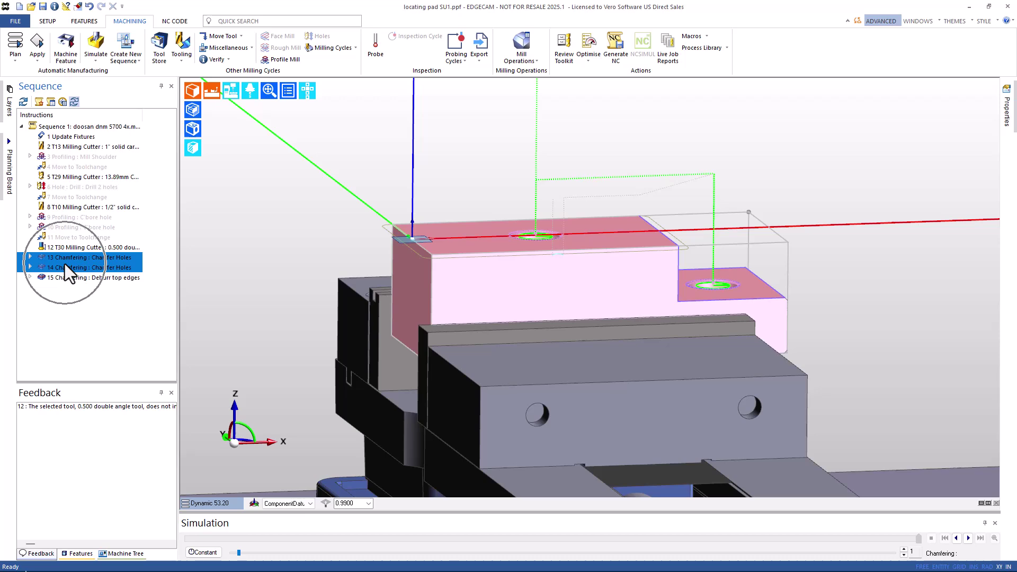
left_click(192, 92)
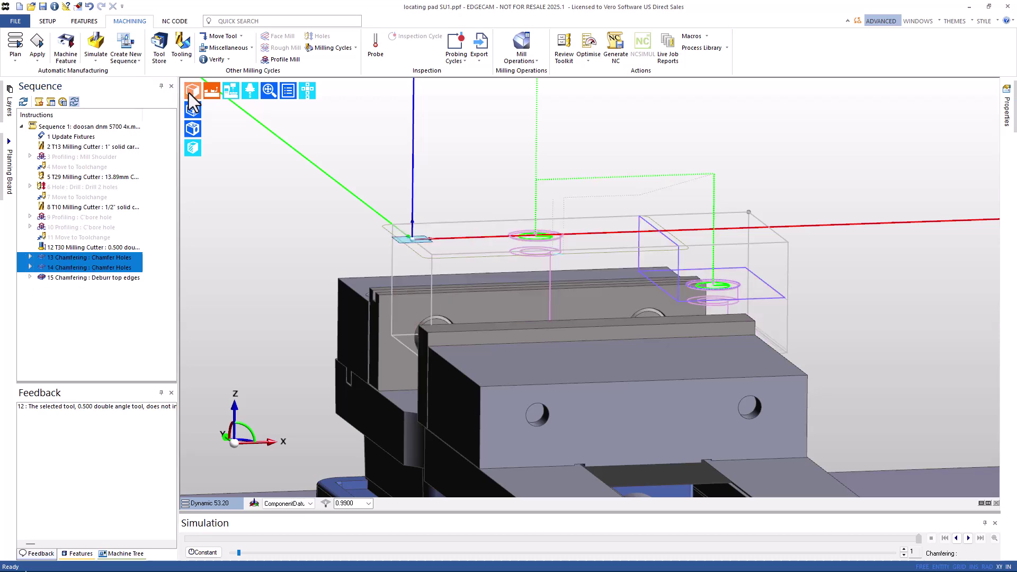
left_click(189, 126)
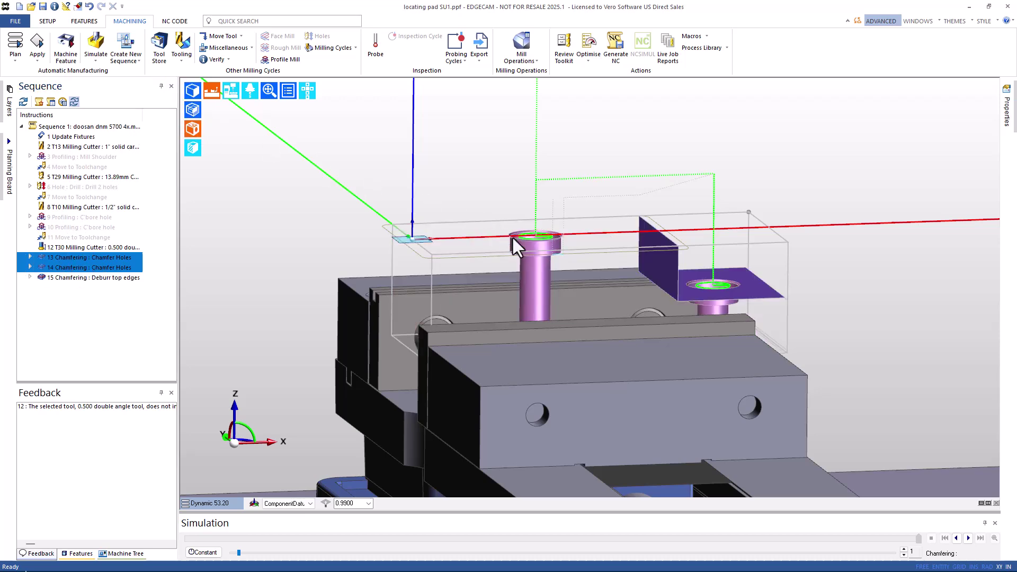
- Inspect the countersink angle in the geometry of the hole feature on the upper face, leaving its settings unedited
scroll(529, 244, "up", 6)
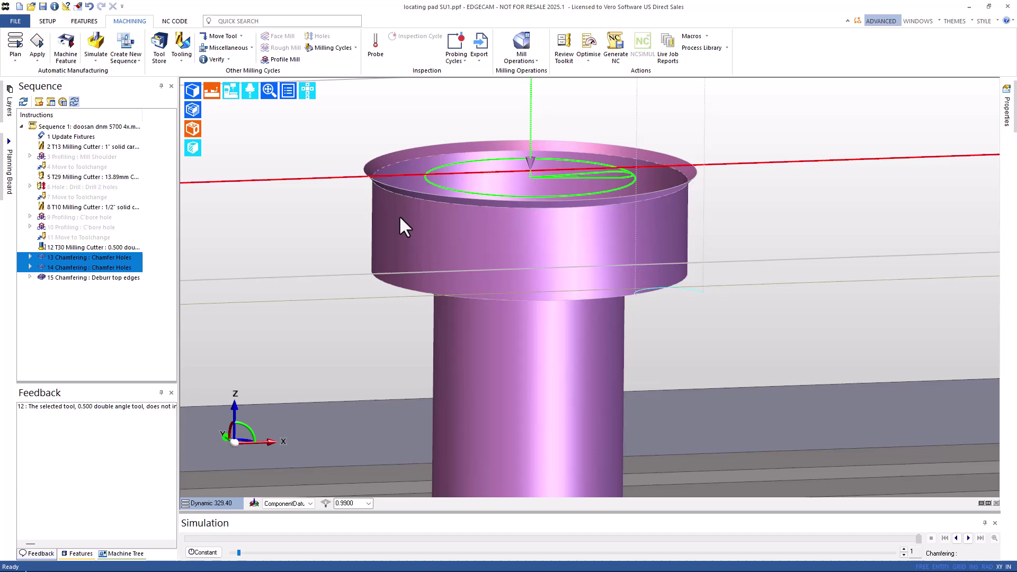
double_click(400, 217)
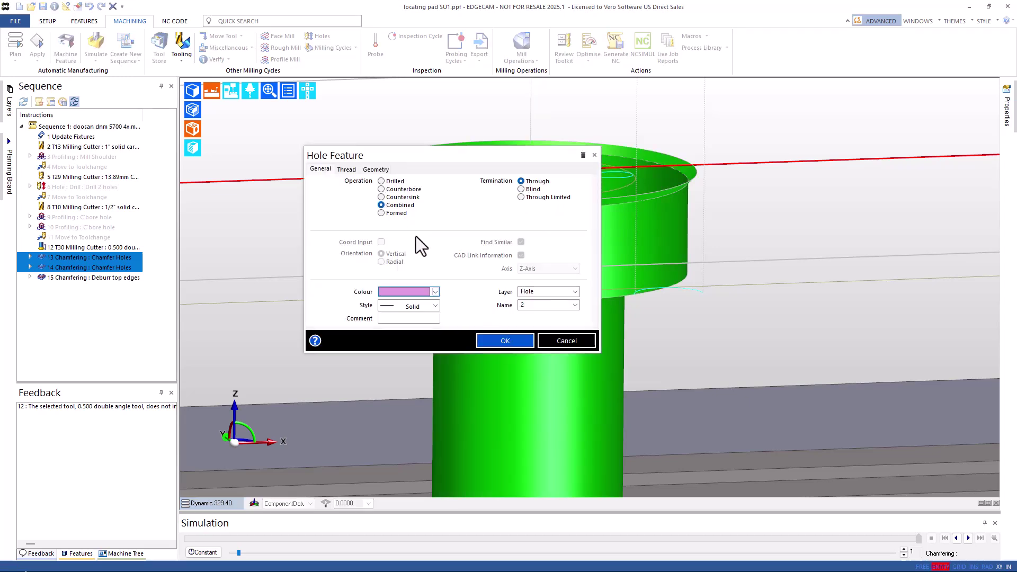
left_click(365, 171)
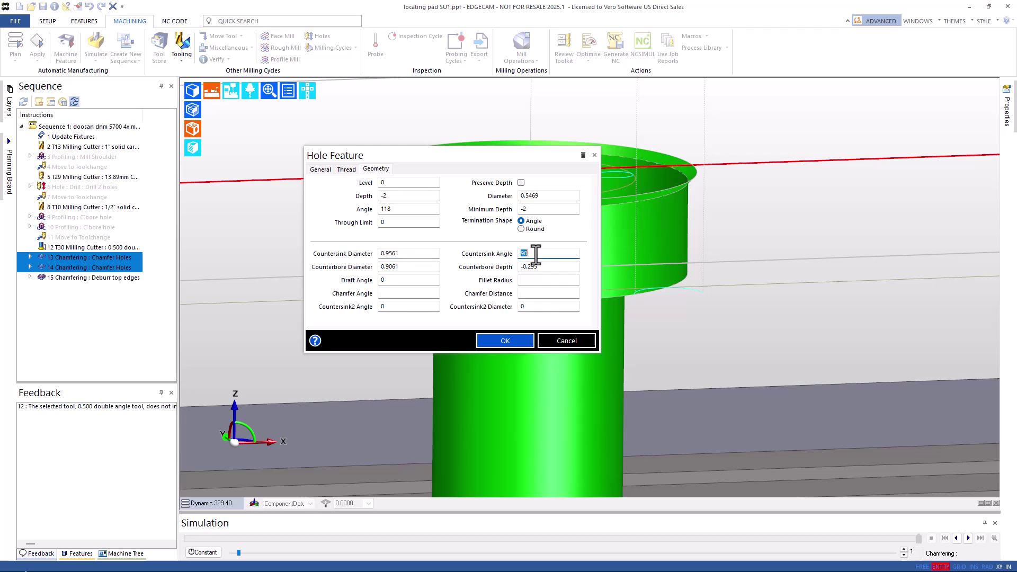
left_click(566, 342)
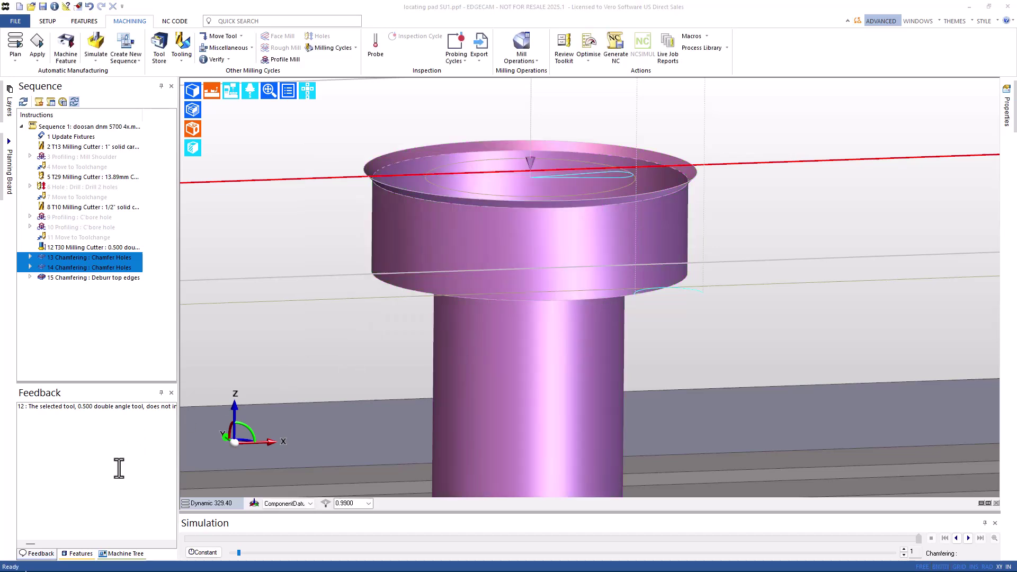
- Examine the countersink angle and countersink diameter in the properties of through hole feature 2
left_click(79, 554)
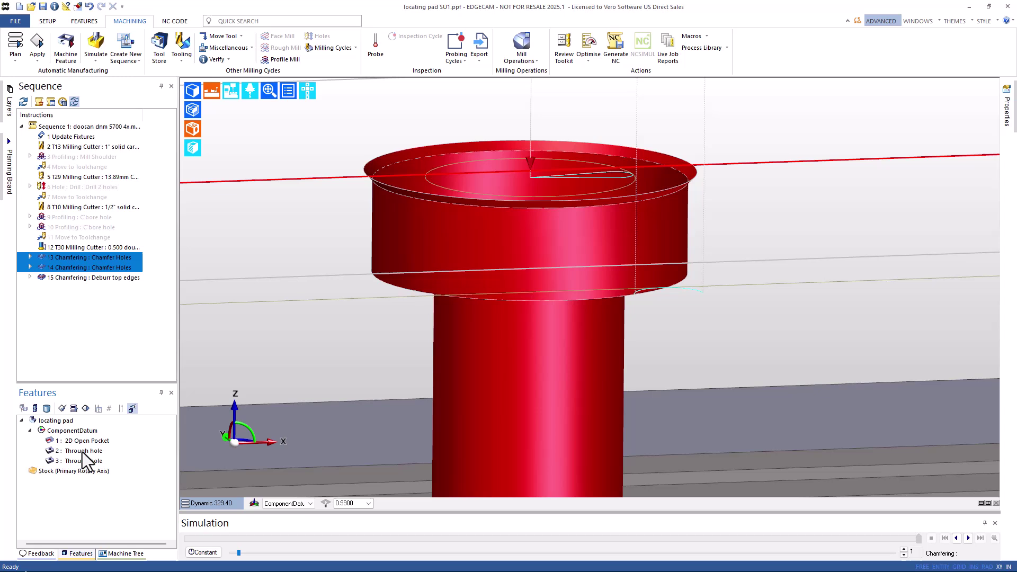
left_click(82, 451)
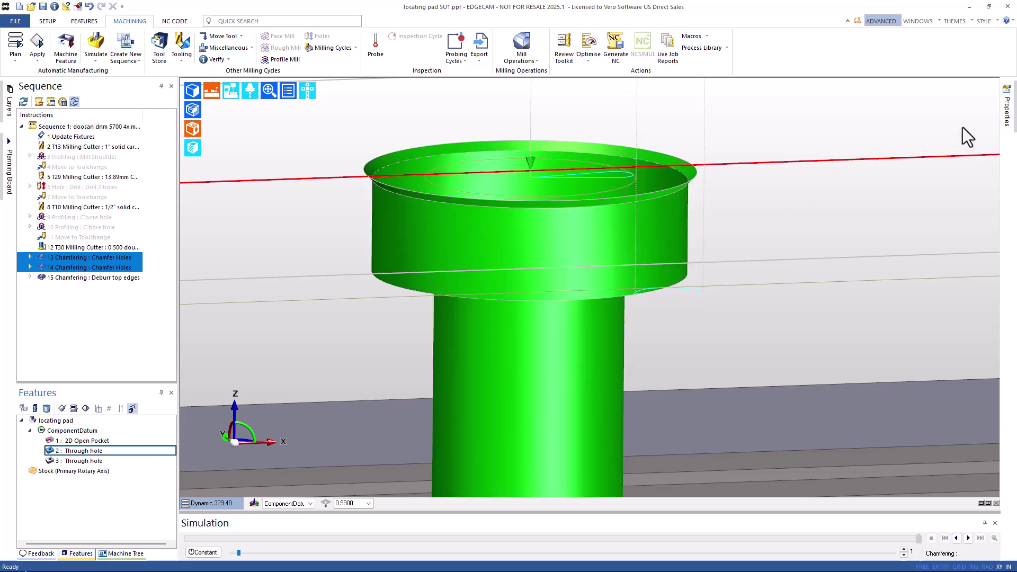
mouse_move(1008, 108)
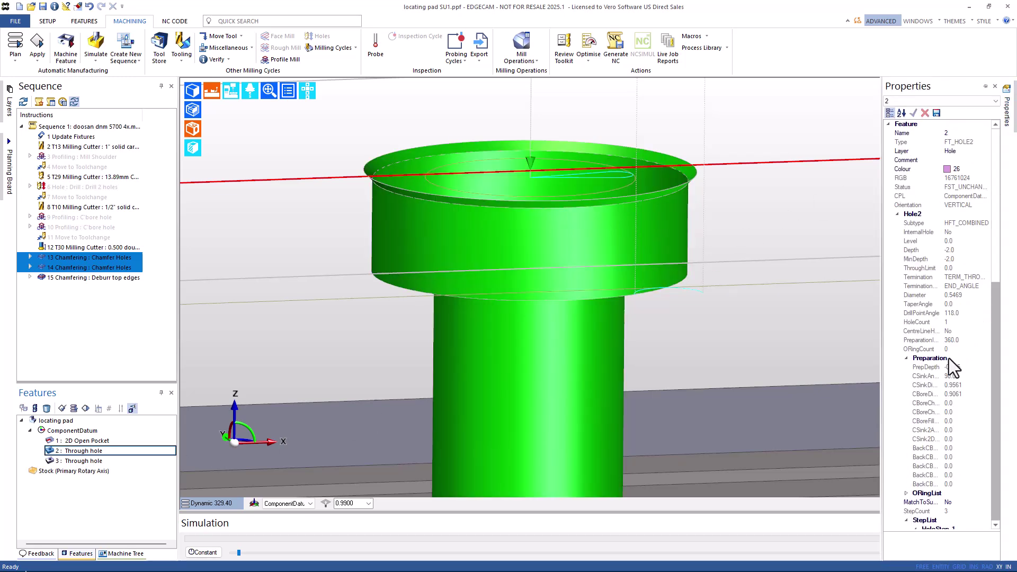
left_click(929, 377)
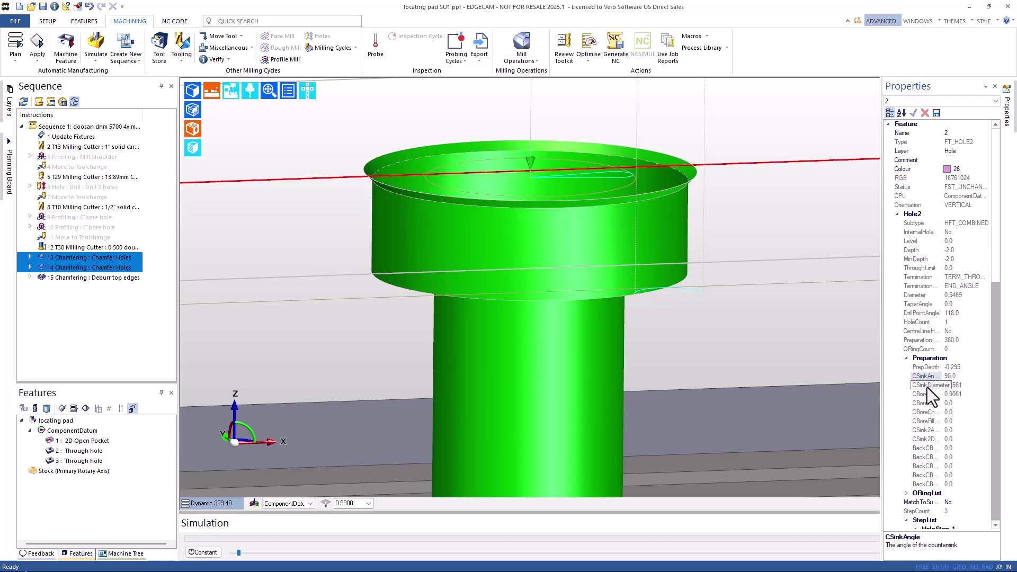
left_click(926, 386)
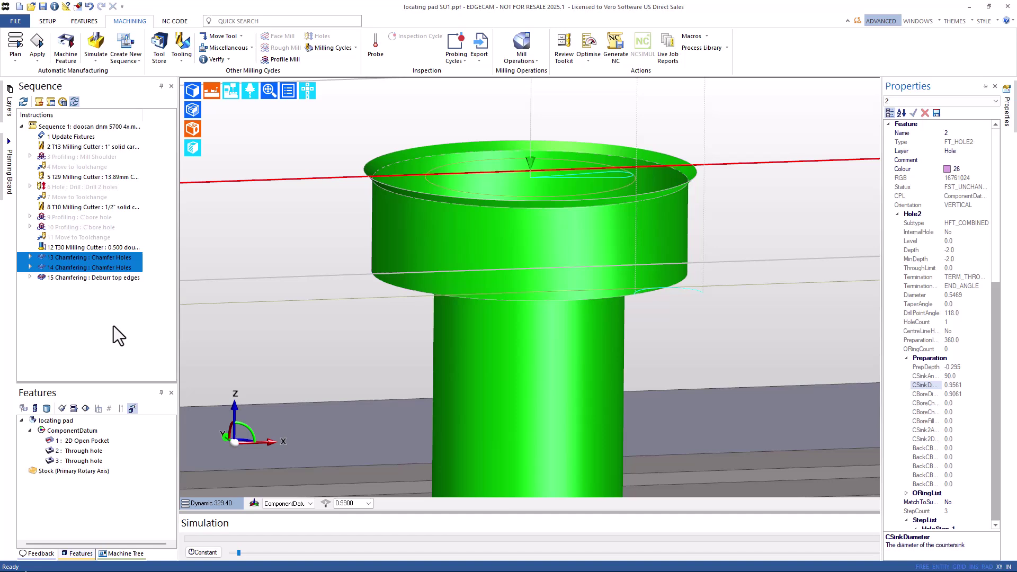
- Open the first Chamfer Holes operation for editing and review the feature selected for chamfering
double_click(71, 258)
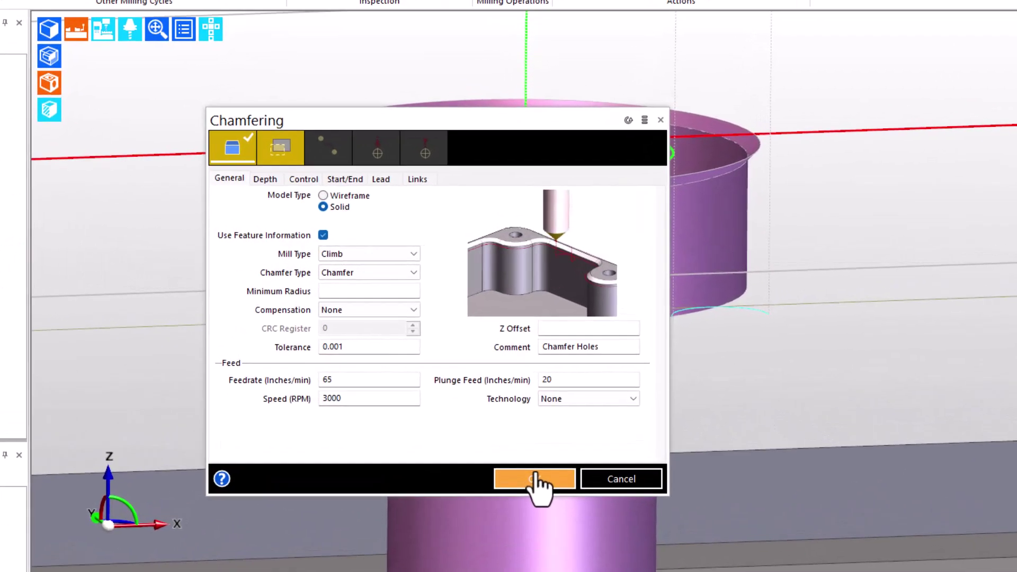
left_click(224, 153)
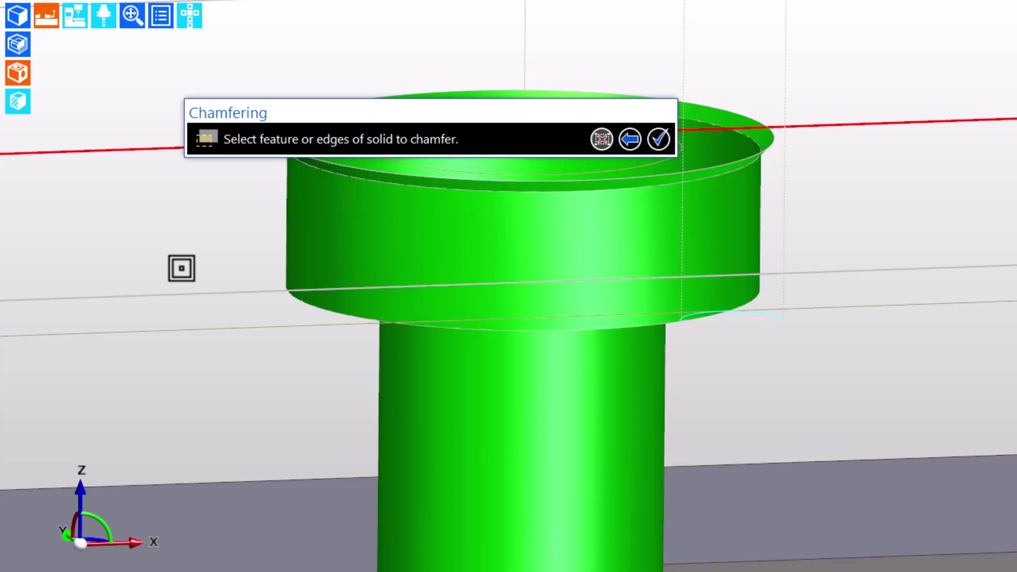
key("Return")
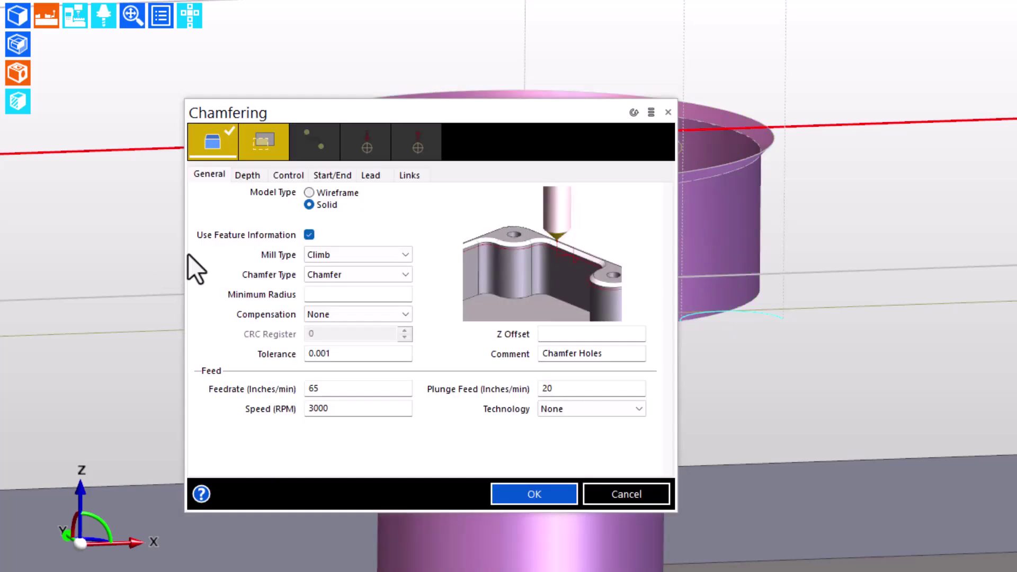
- Examine the first Chamfer Holes operation's chamfer type, chamfer depth and tip offset, and close its settings
left_click(327, 276)
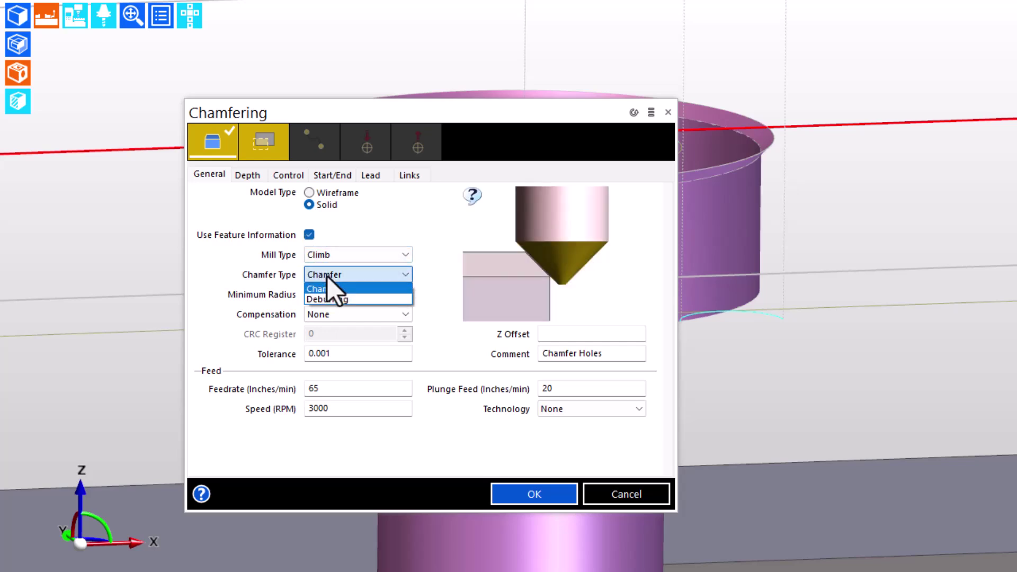
left_click(327, 275)
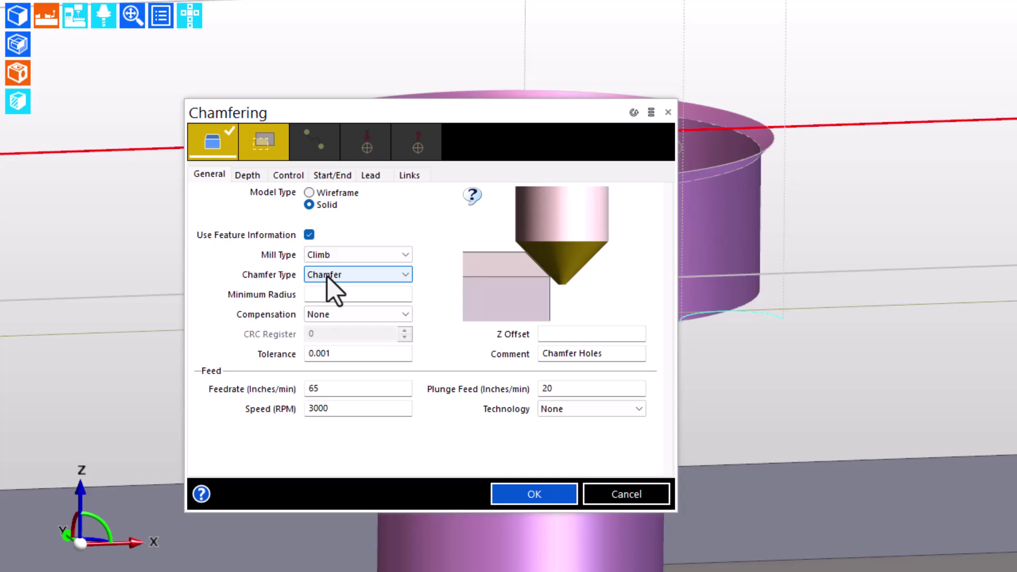
left_click(248, 174)
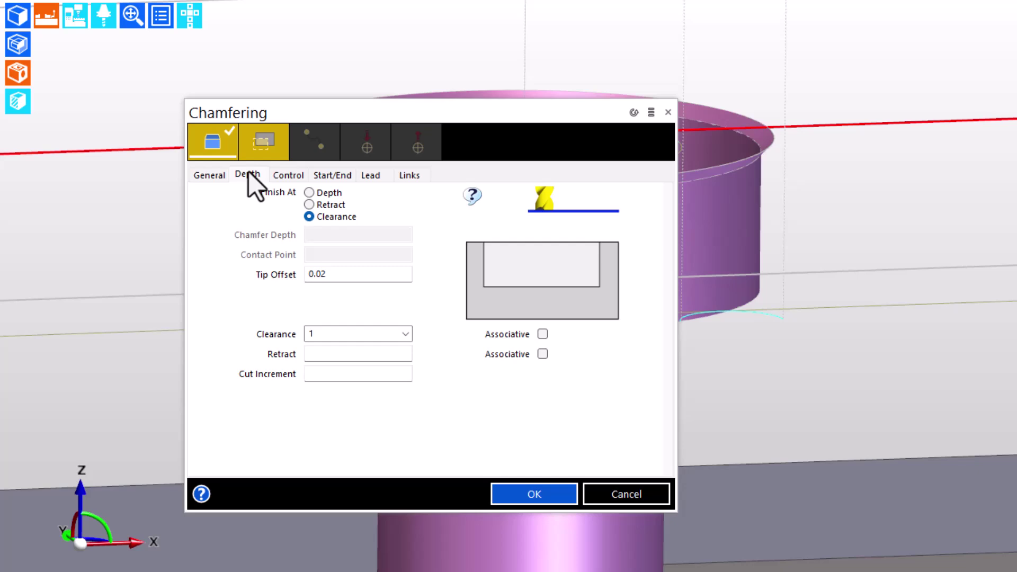
mouse_move(285, 234)
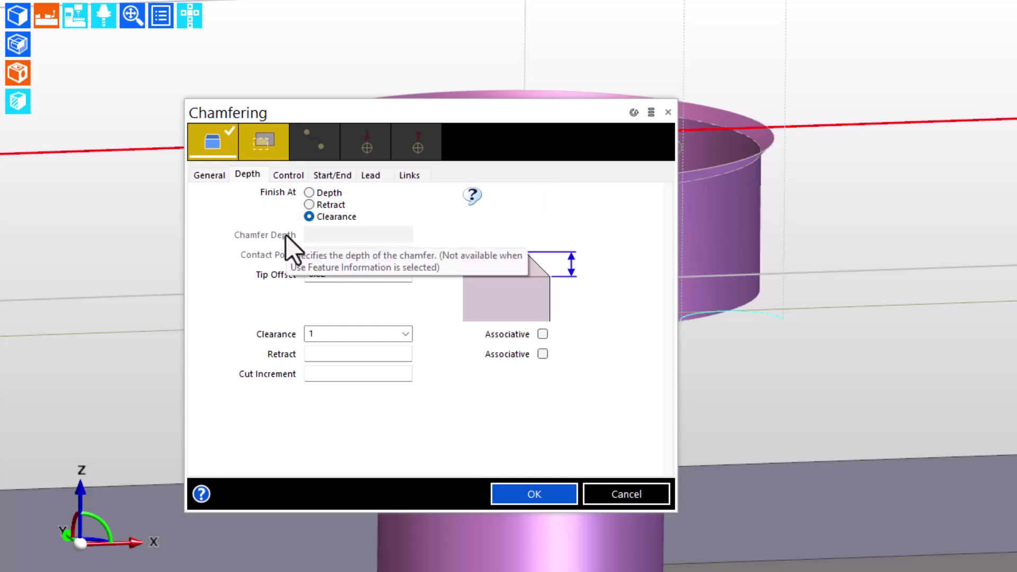
left_click(343, 273)
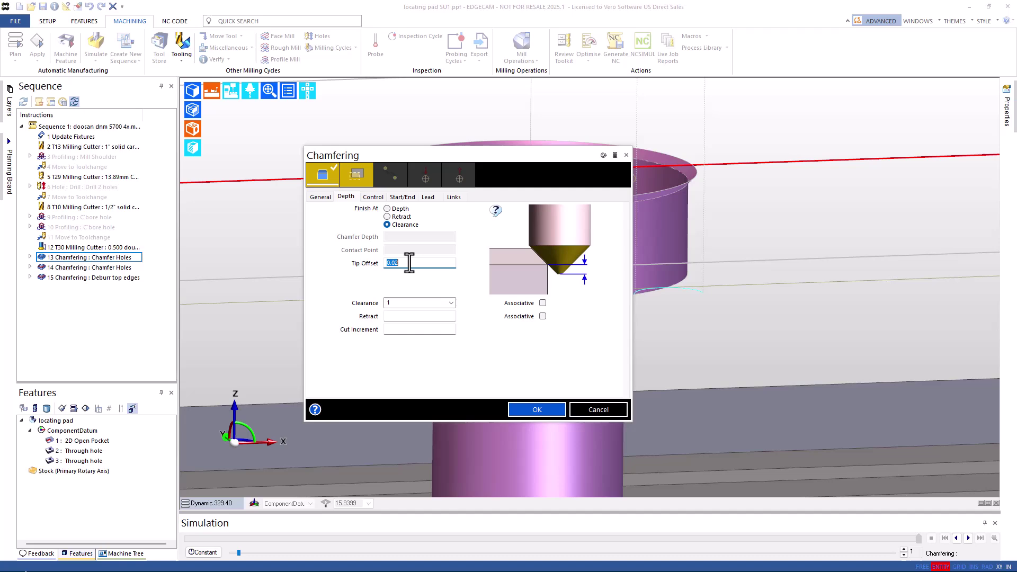
key("Return")
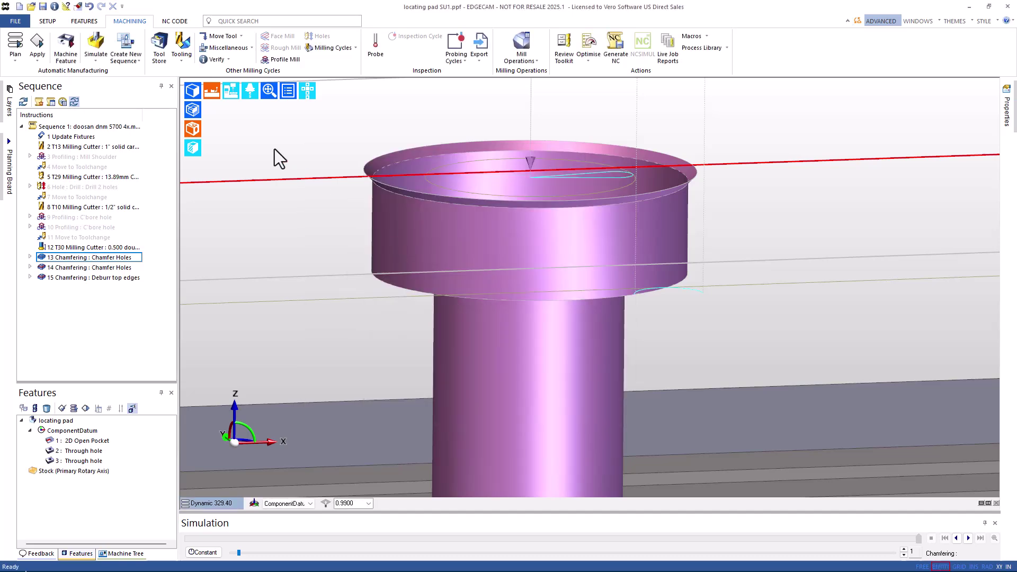
- Display the solid part again, open the Deburr top edges operation for editing and review the edges selected for chamfering
left_click(191, 88)
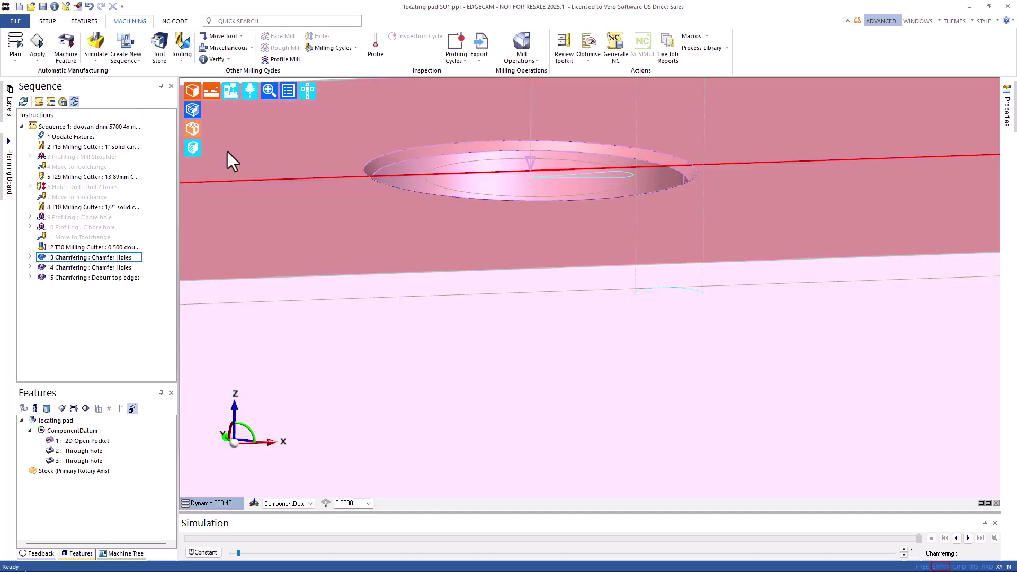
scroll(367, 244, "down", 8)
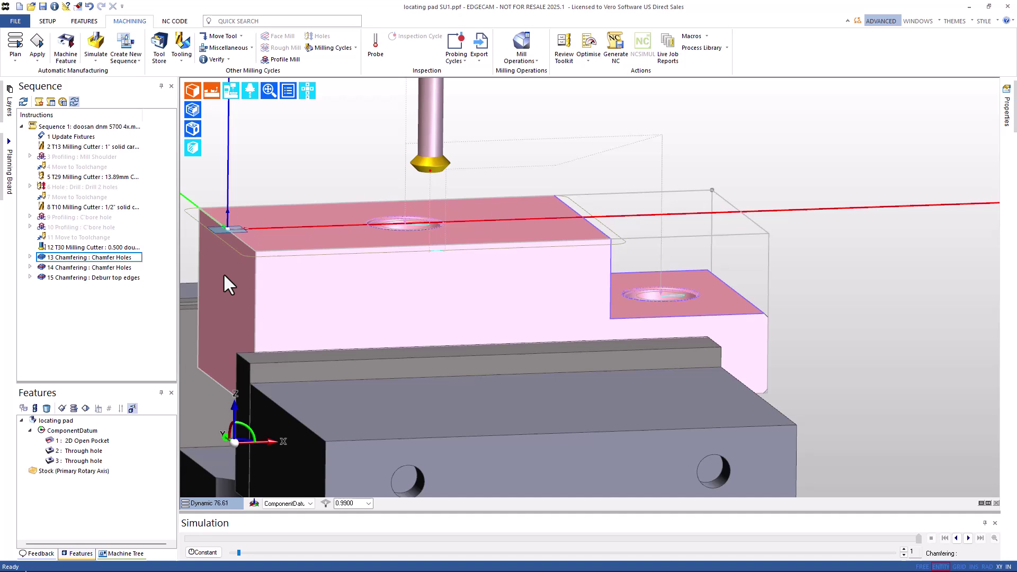
double_click(82, 277)
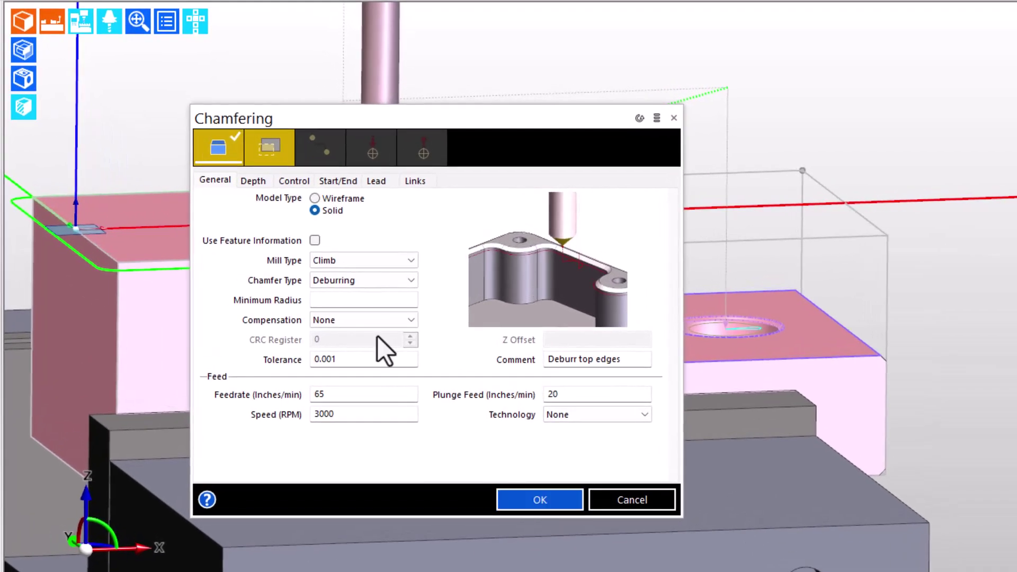
left_click(220, 158)
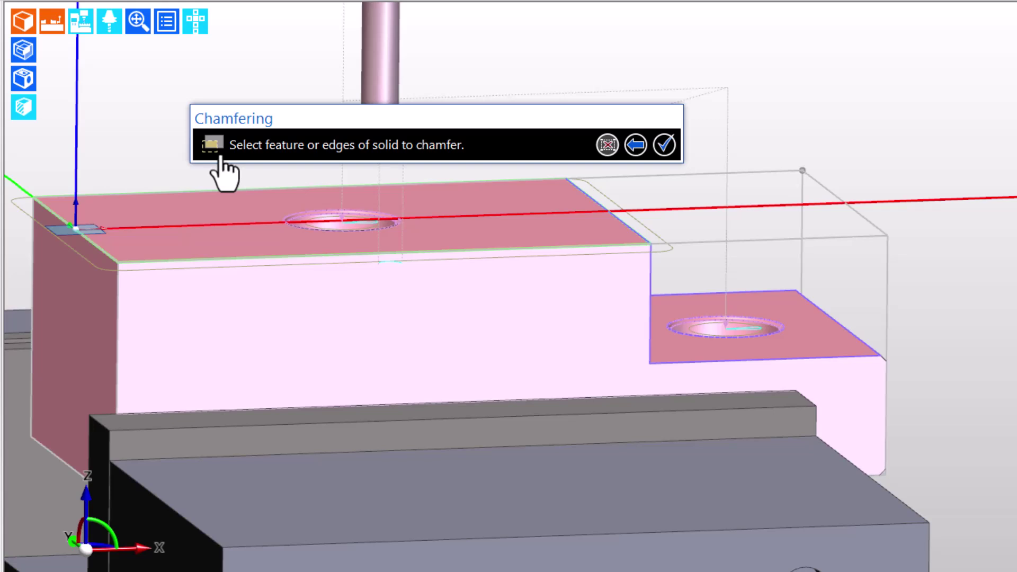
left_click(220, 156)
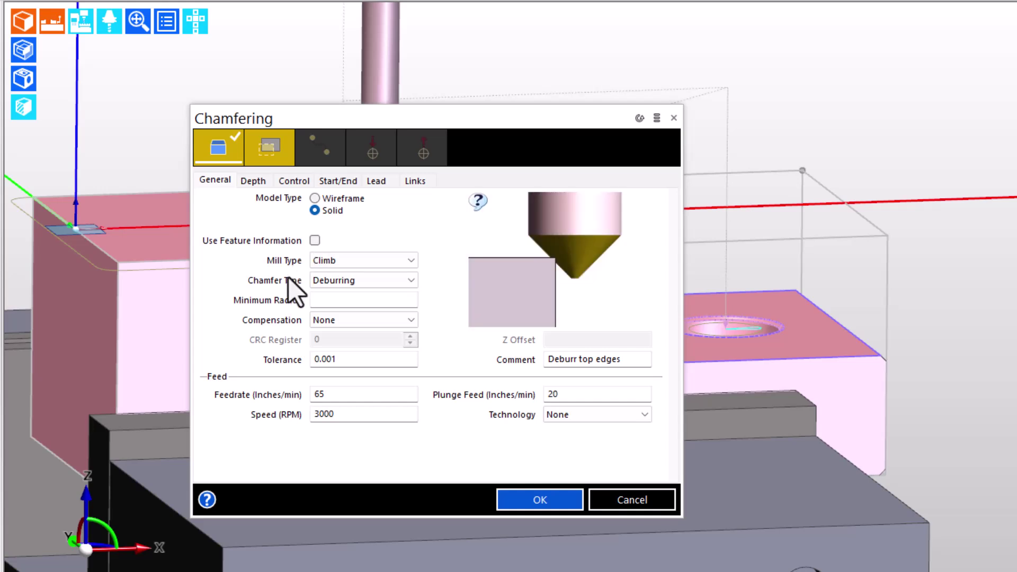
- Examine the Deburr top edges operation's chamfer type, chamfer depth and tip offset, and close its settings
left_click(358, 282)
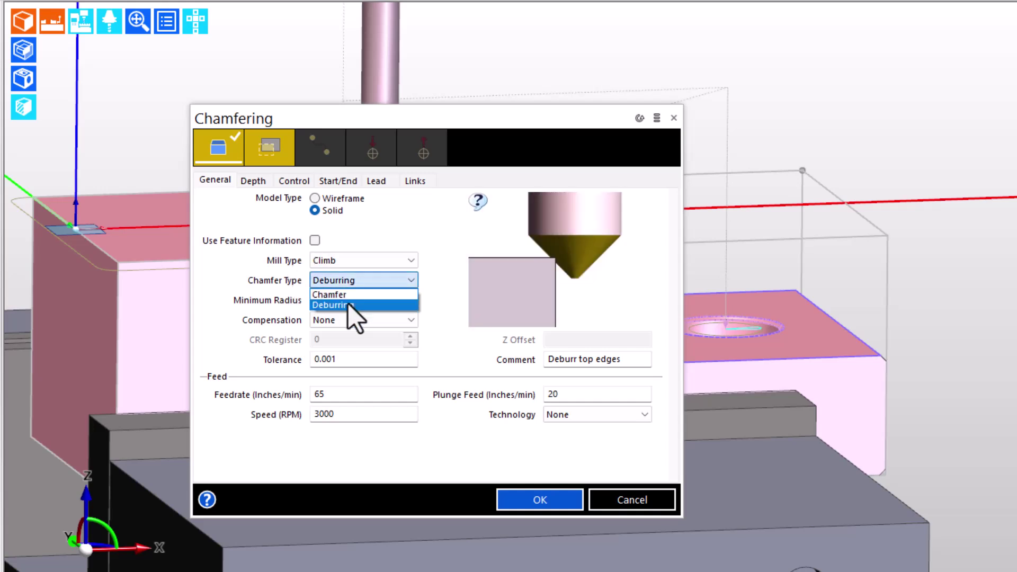
left_click(348, 304)
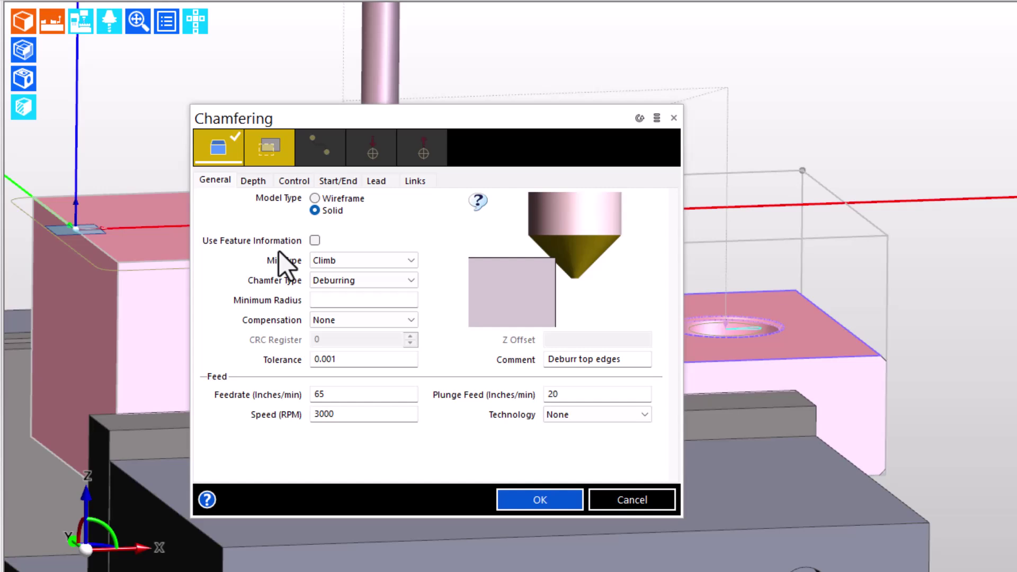
left_click(251, 182)
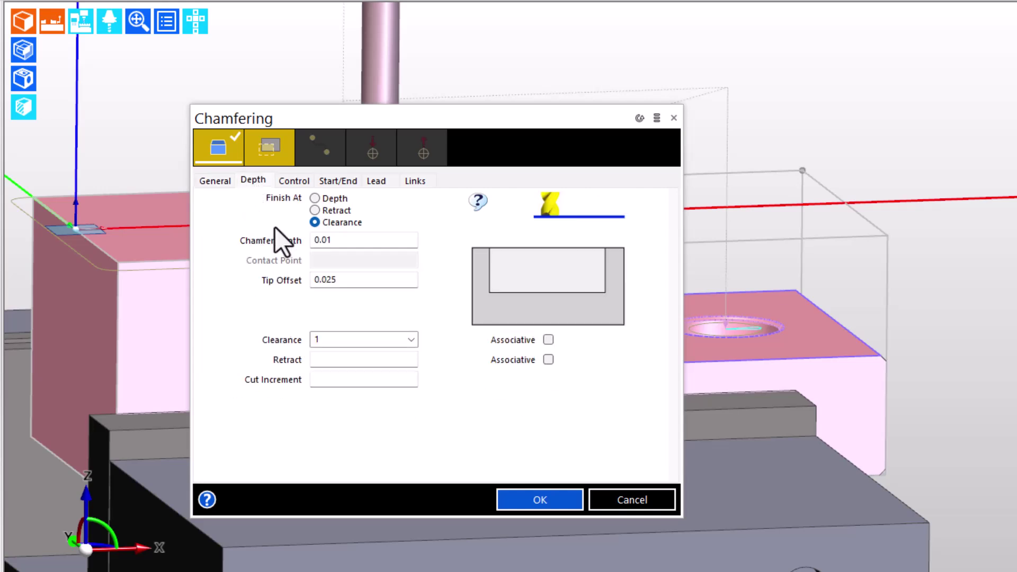
left_click(367, 239)
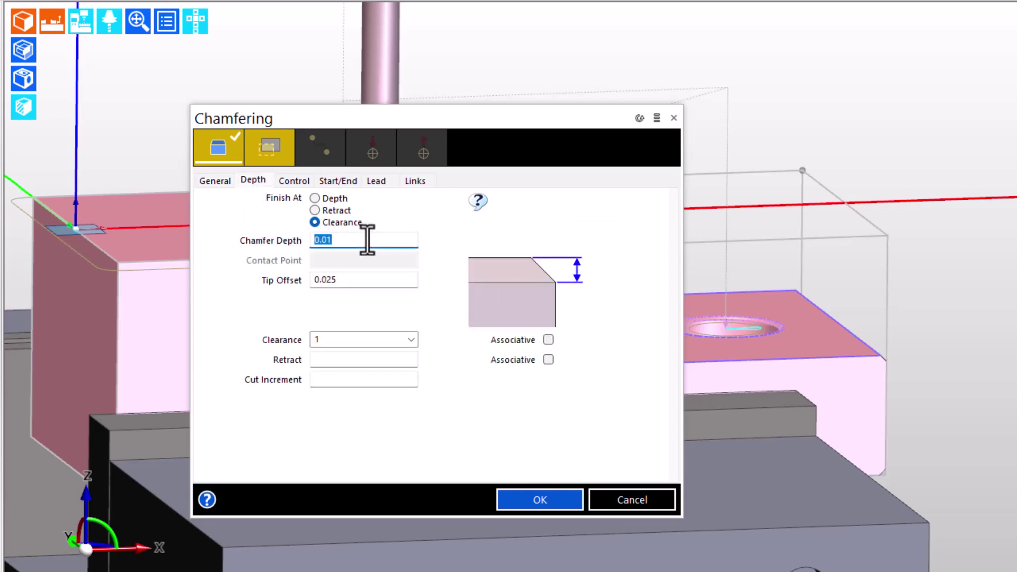
left_click(354, 284)
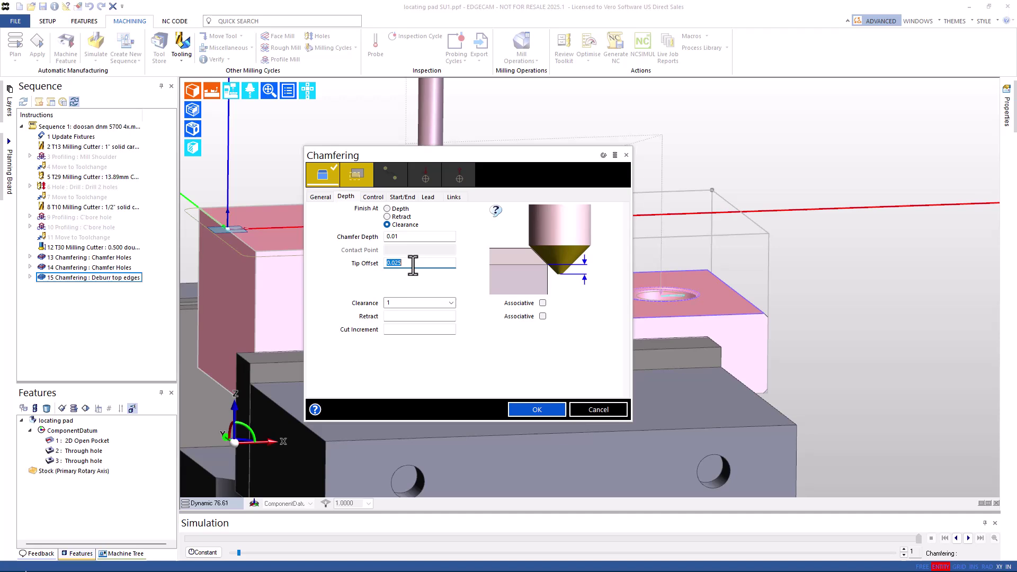
key("Return")
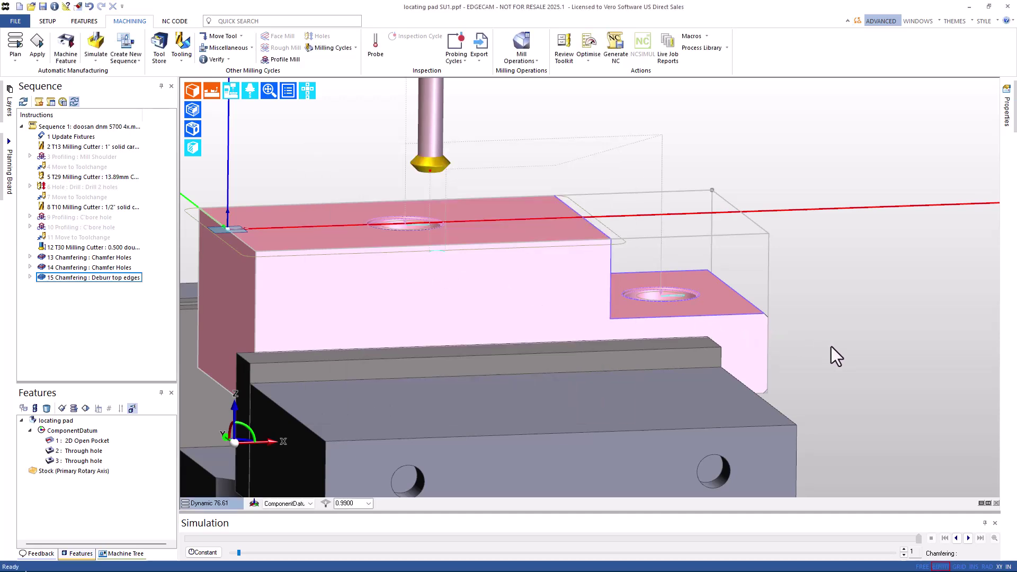
- Copy the first Chamfer Holes operation to the end of the sequence and open the copy for editing
middle_click_drag(829, 345, 560, 170)
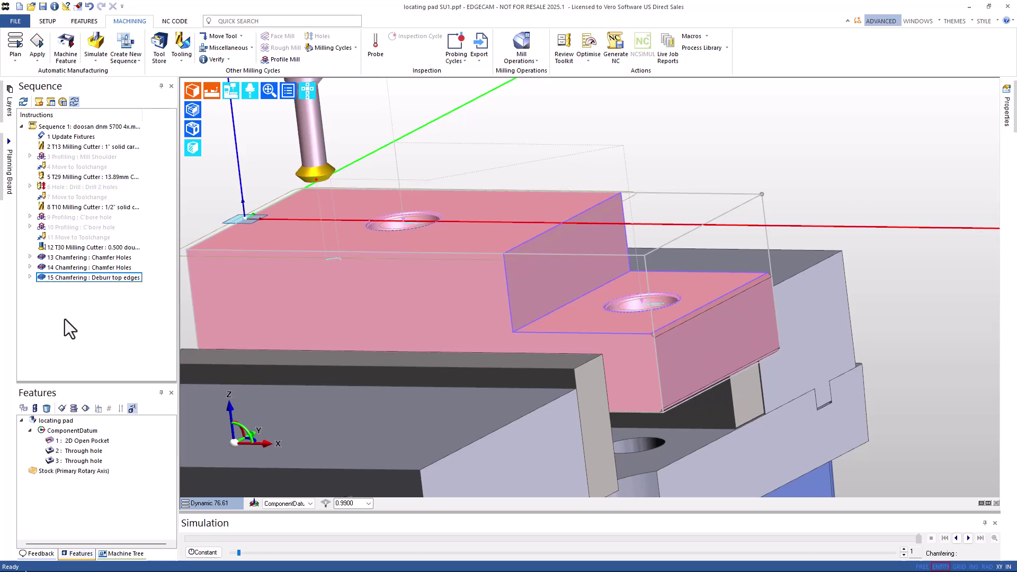
left_click_drag(75, 258, 88, 286)
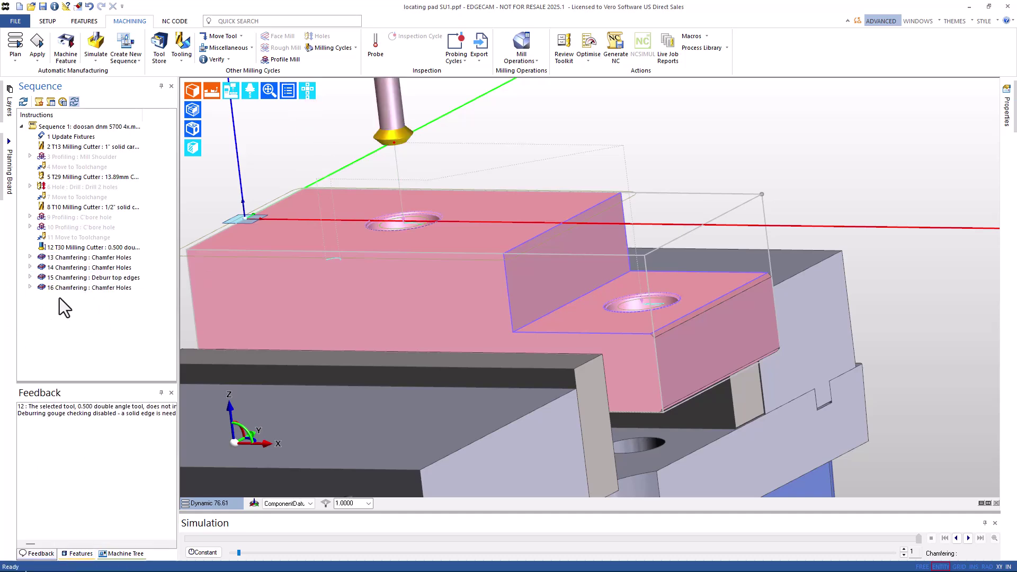
double_click(62, 291)
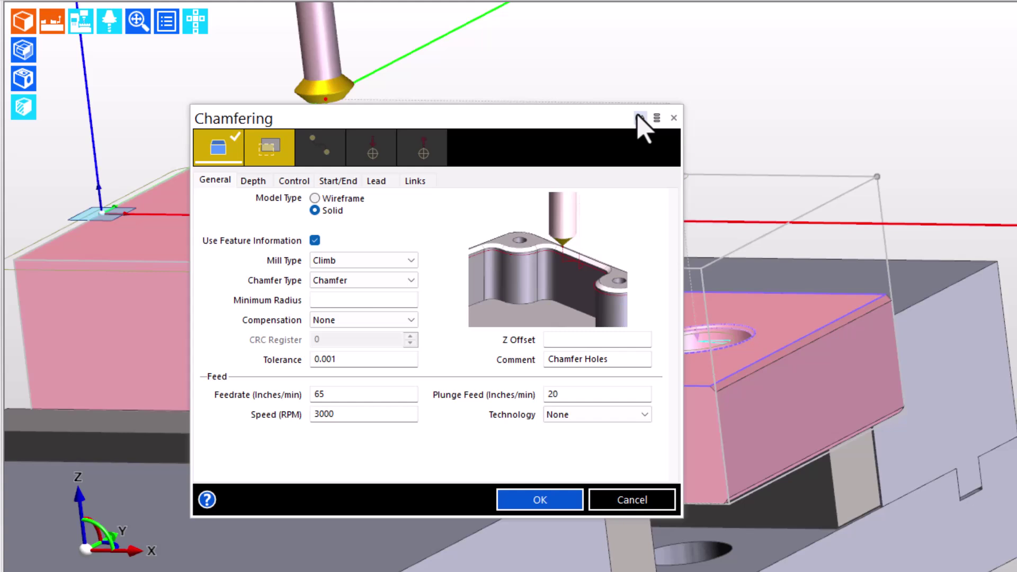
- Replace the copied operation's selection with the lower edge of the chamfer at the end of the part's lower step
left_click(210, 154)
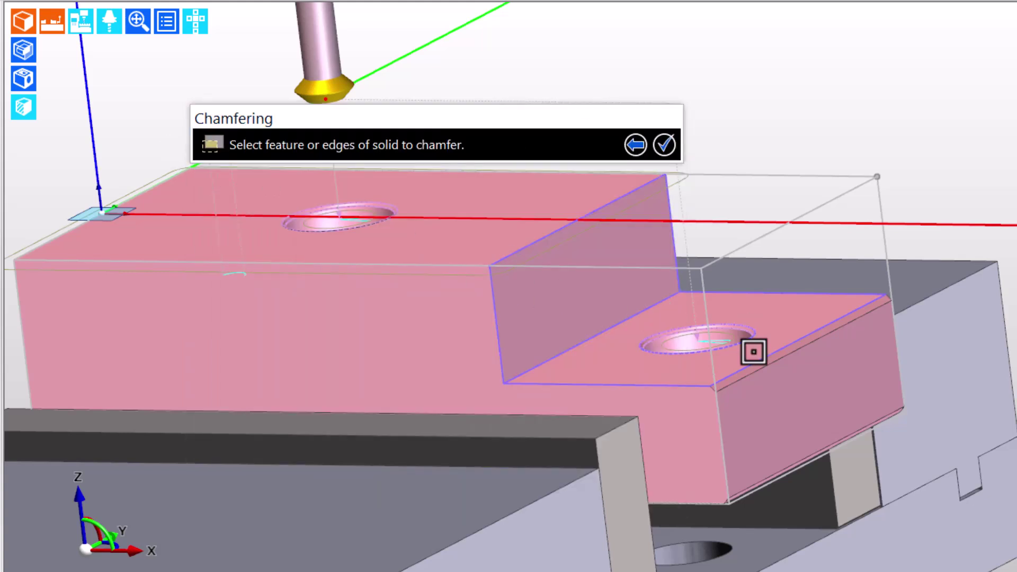
scroll(767, 379, "up", 5)
scroll(756, 391, "up", 3)
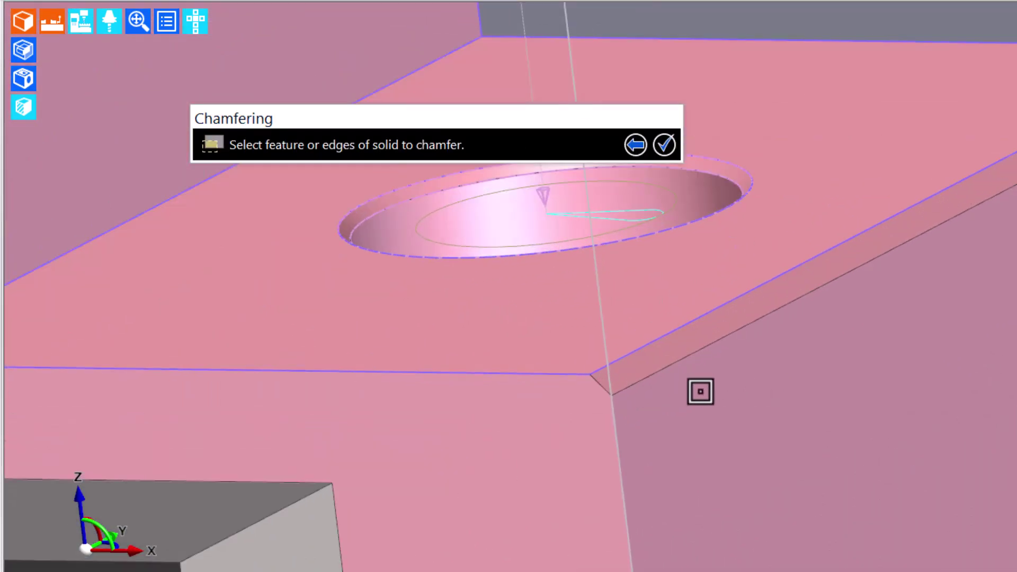
left_click(663, 371)
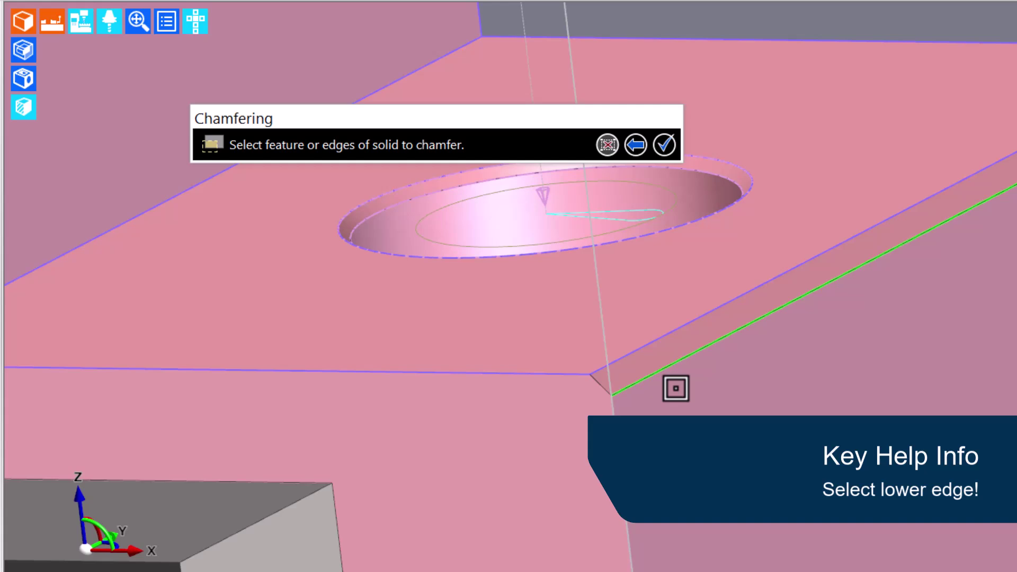
key("Return")
key("Return")
key("Return")
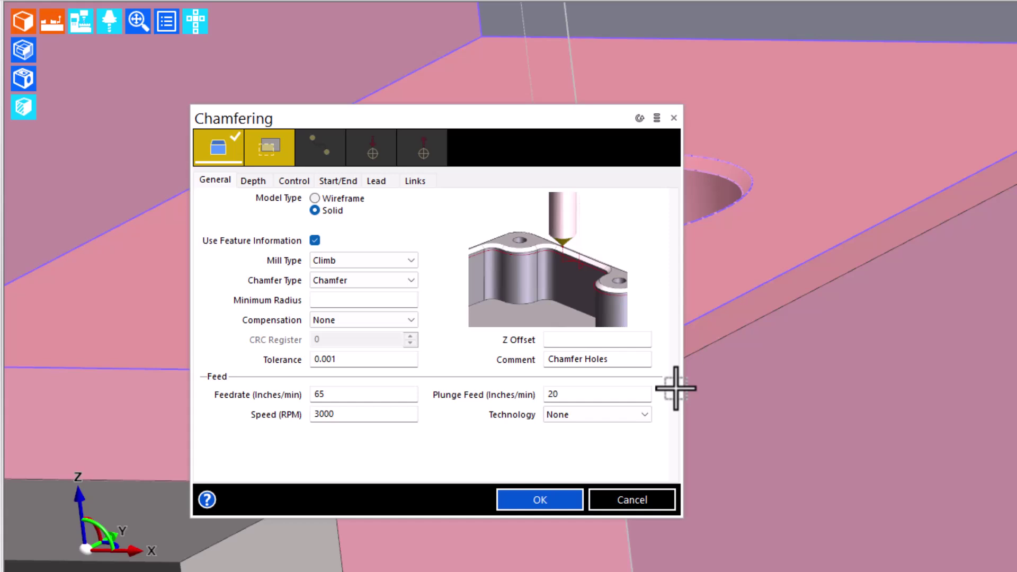
- Turn off the use of feature information in the copied operation and set the chamfer depth to 0.05
left_click(313, 241)
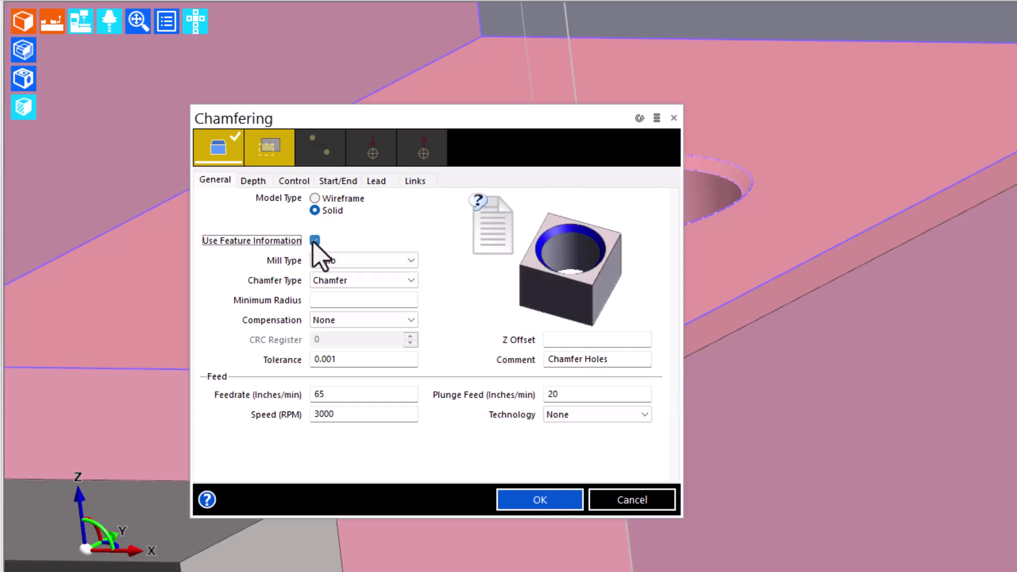
left_click(314, 240)
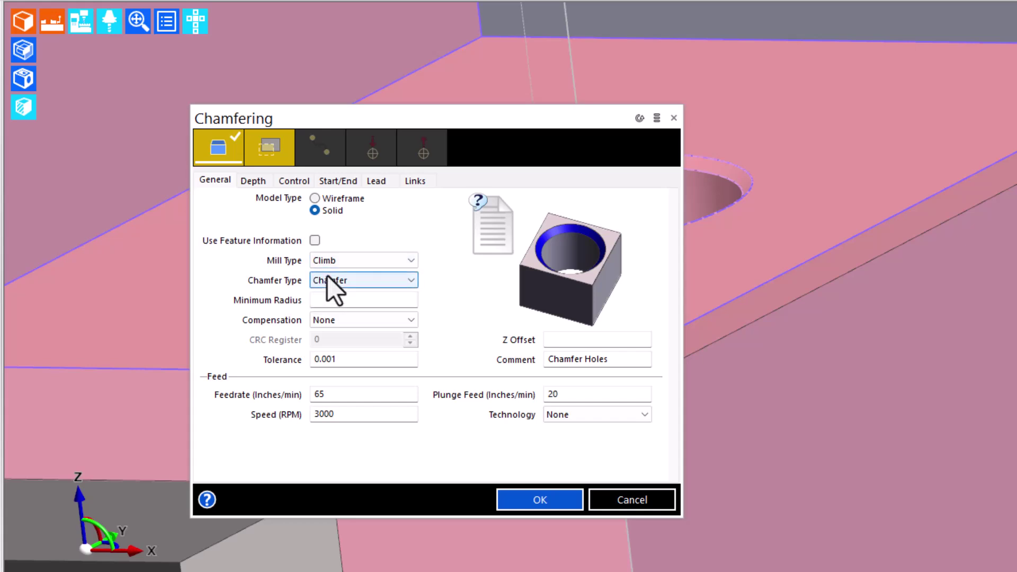
left_click(252, 180)
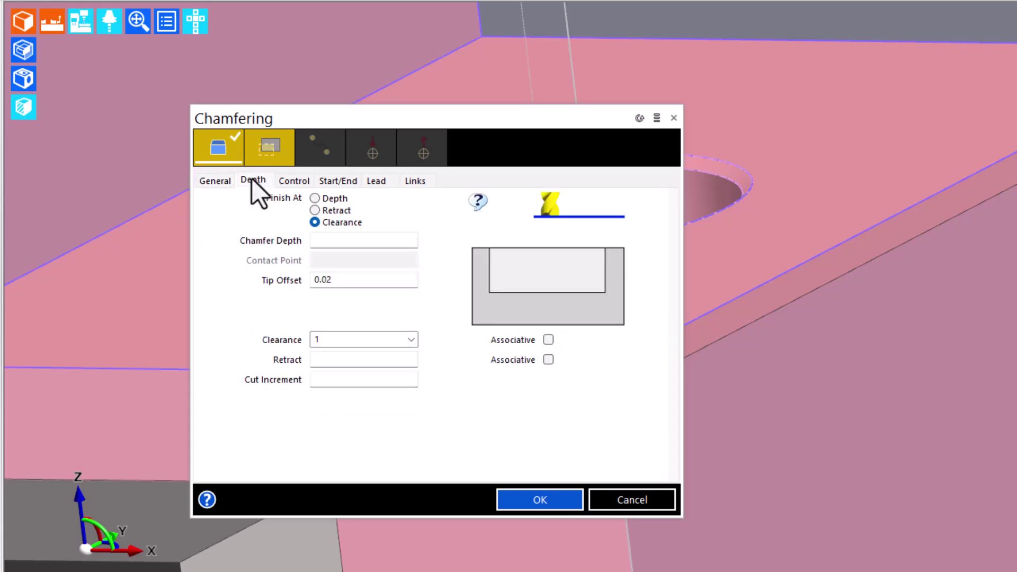
left_click(344, 244)
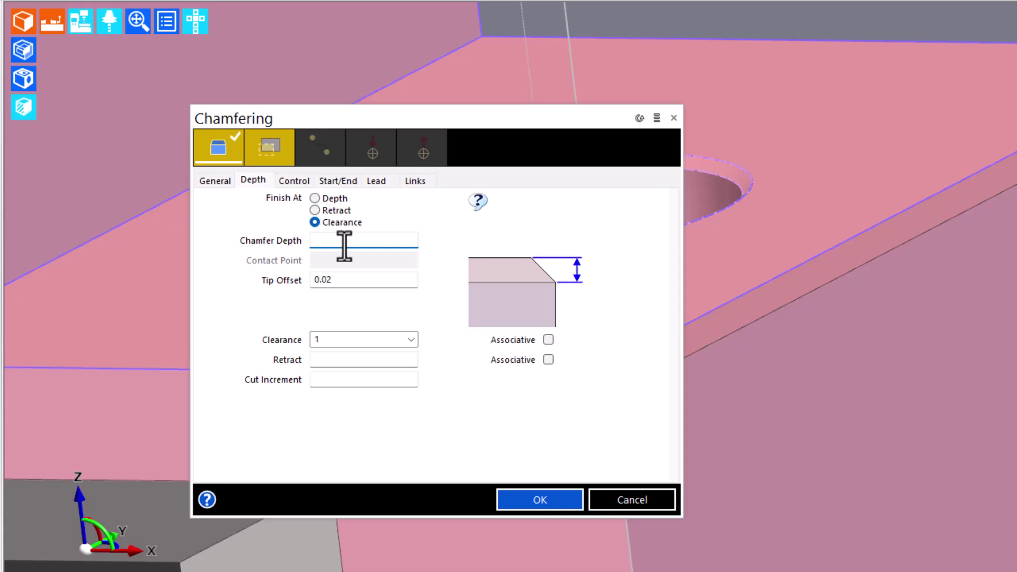
type("0.05")
left_click(331, 380)
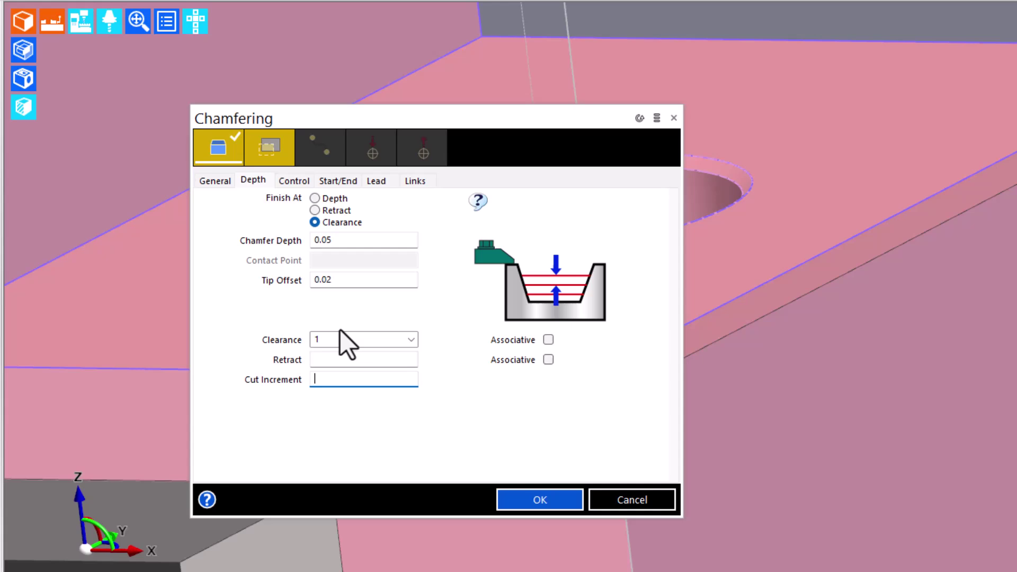
- Clear the tip offset and set the contact point to 50
left_click(344, 281)
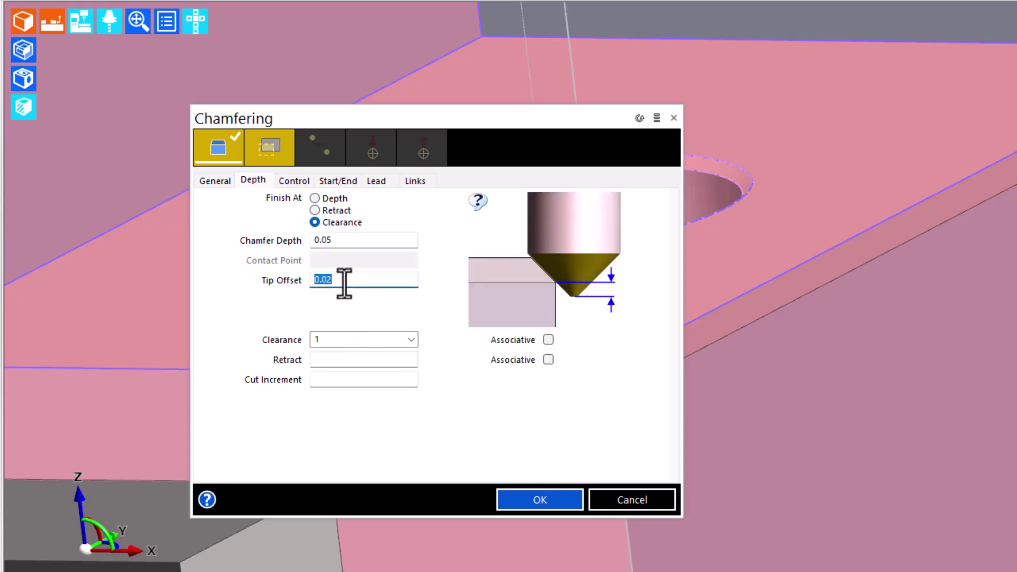
key("BackSpace")
left_click(342, 261)
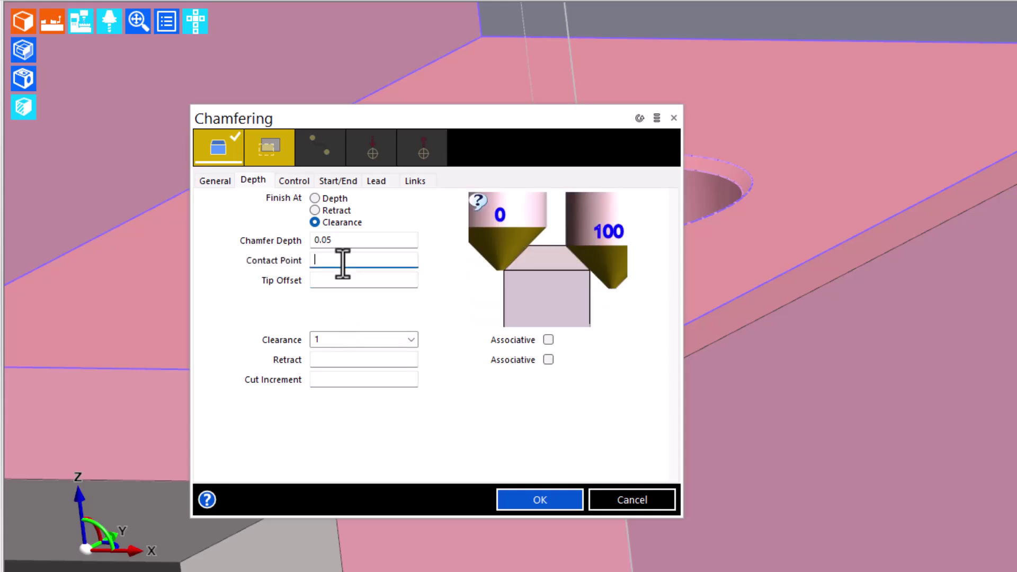
type("50")
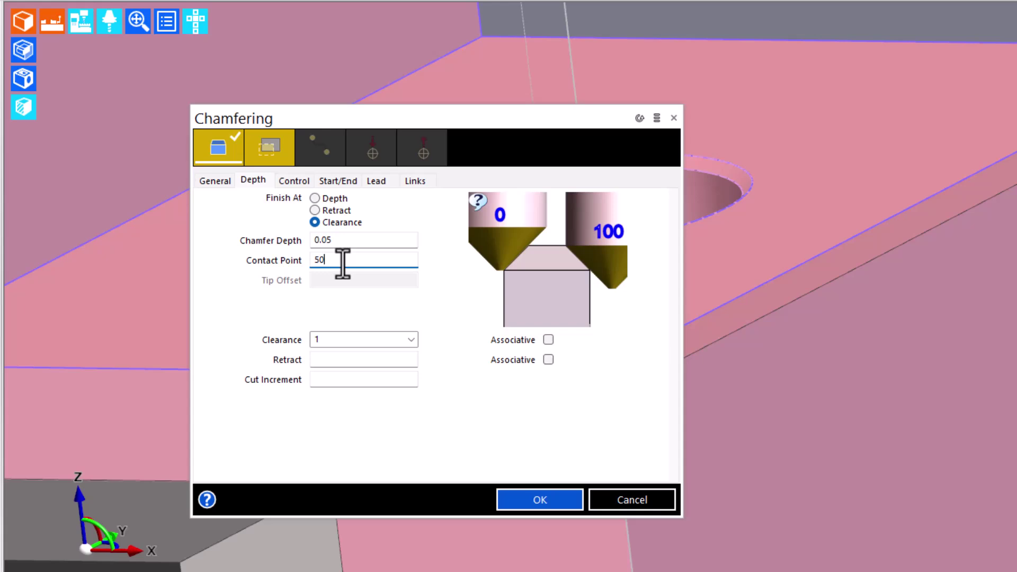
- Set the start extension with the formula (Tool.Diameter/2)+0.1
left_click(338, 182)
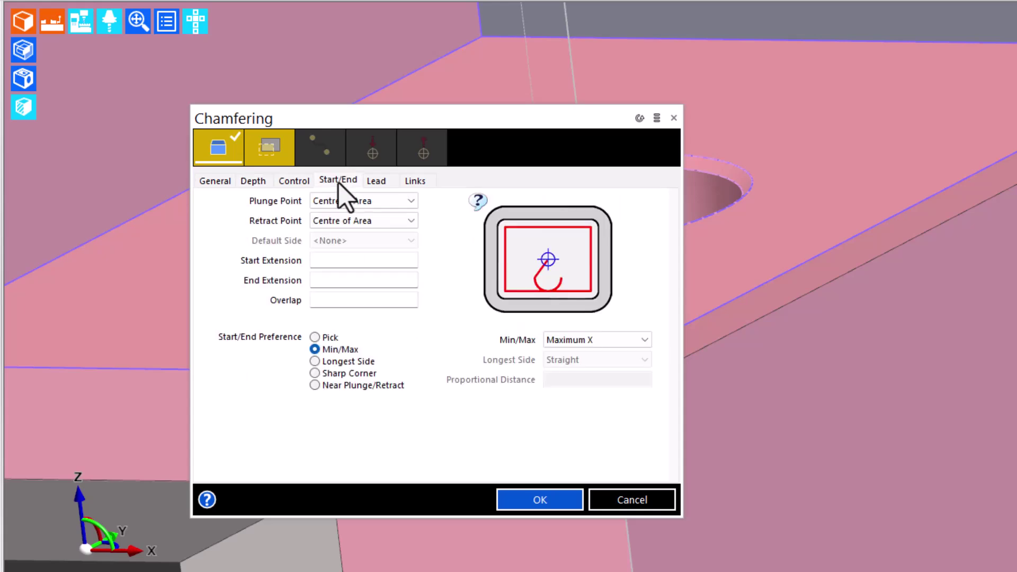
left_click(345, 261)
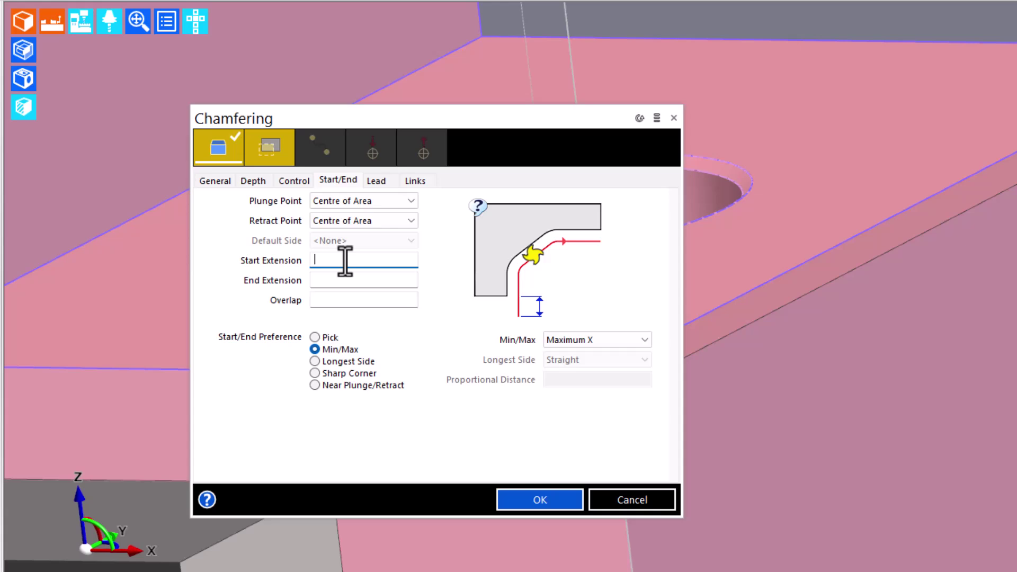
type("Tool.D")
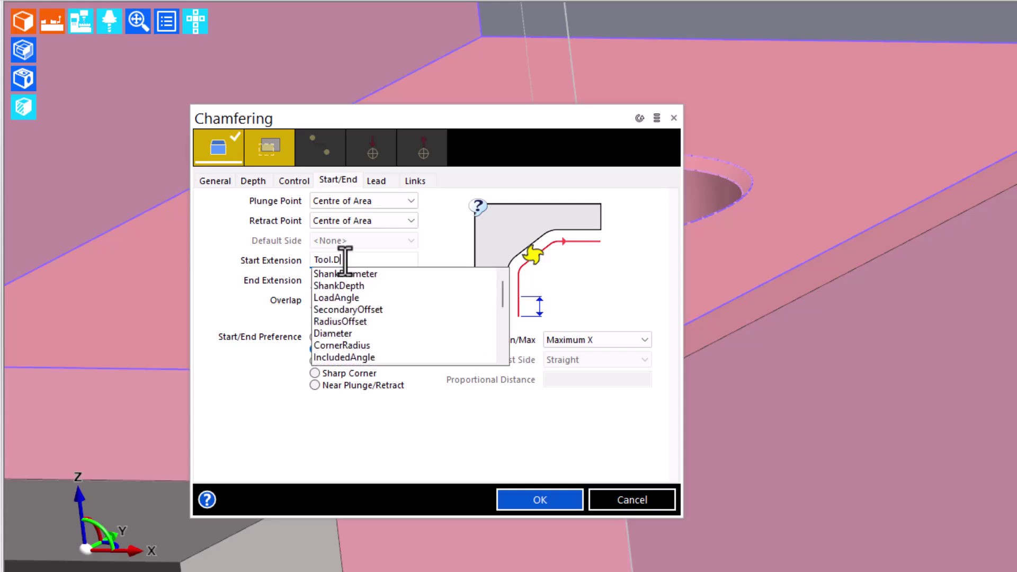
type("iam")
key("Down")
key("Down")
key("Return")
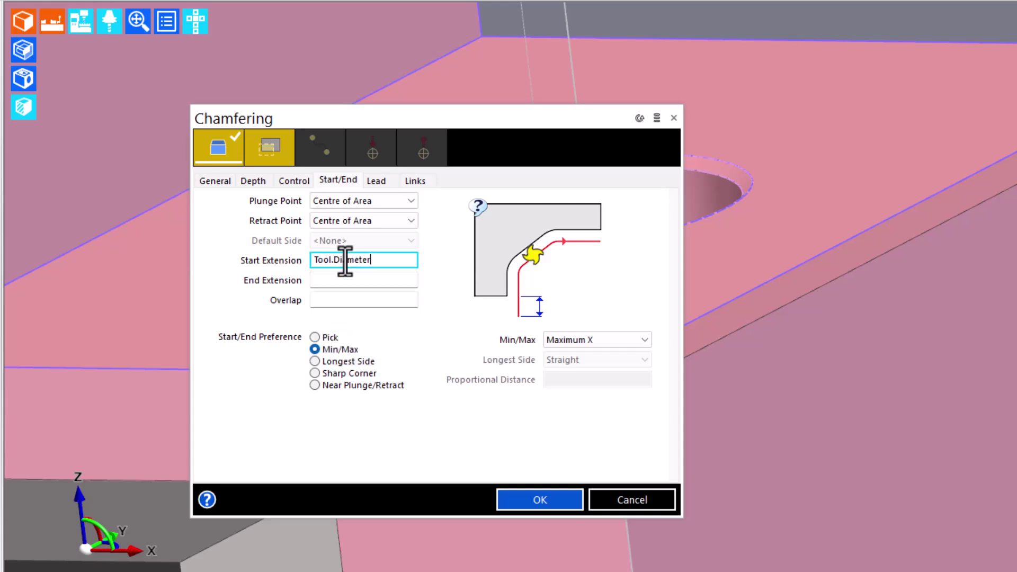
type("/2)+0.1")
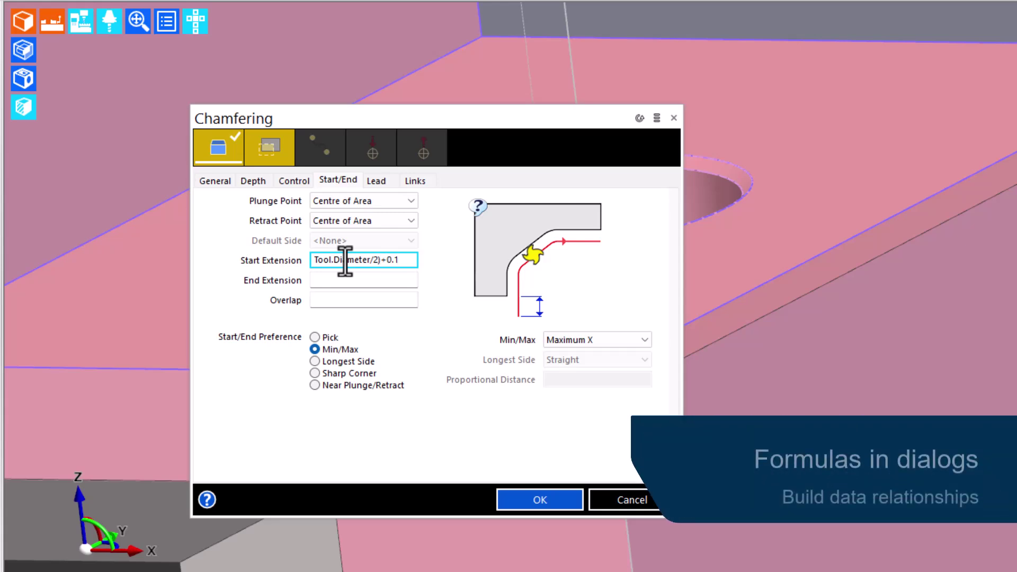
key("Home")
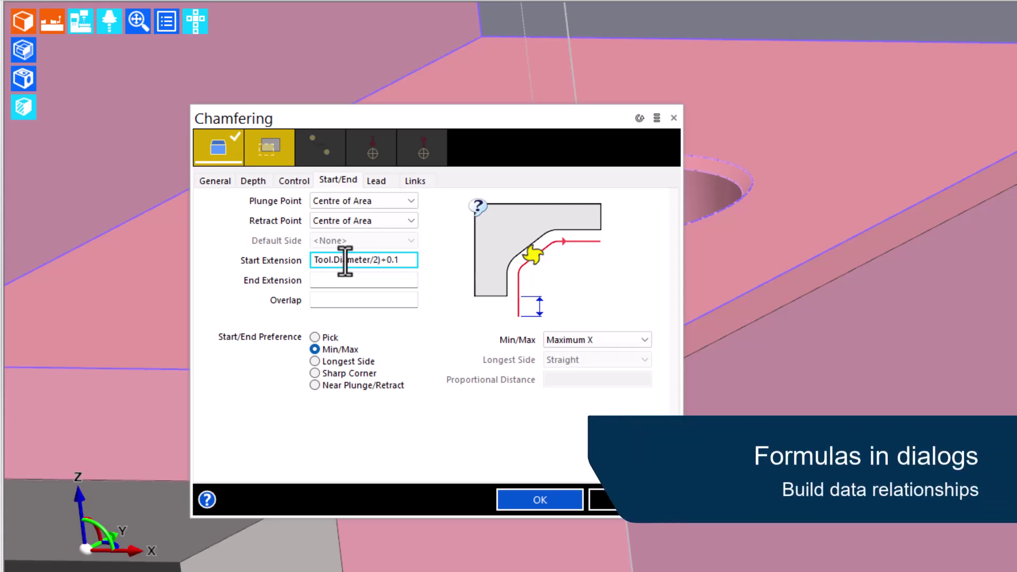
type("(")
key("Tab")
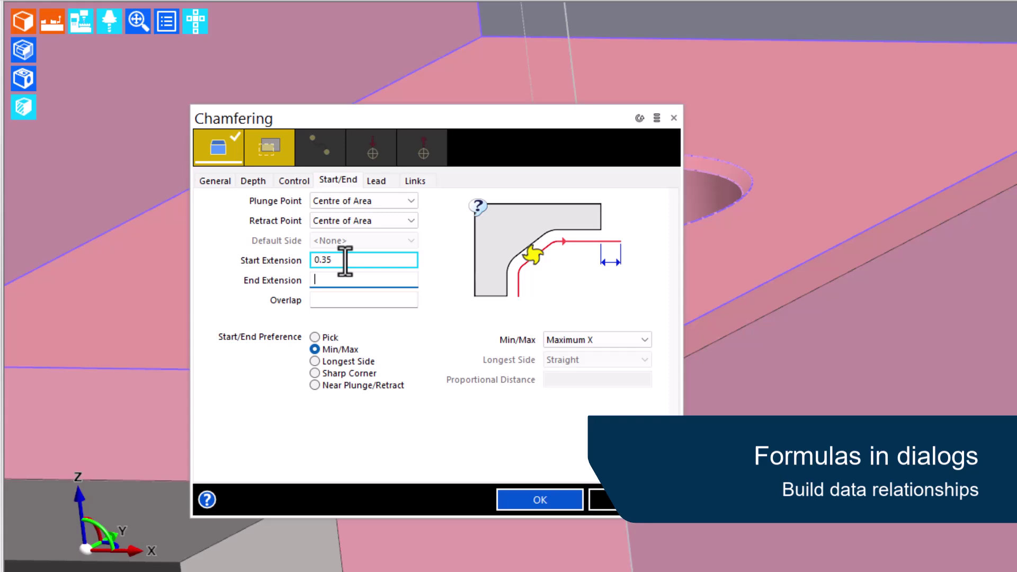
- Link the end extension to the start extension with the formula Command.StartExtension
type("Command.")
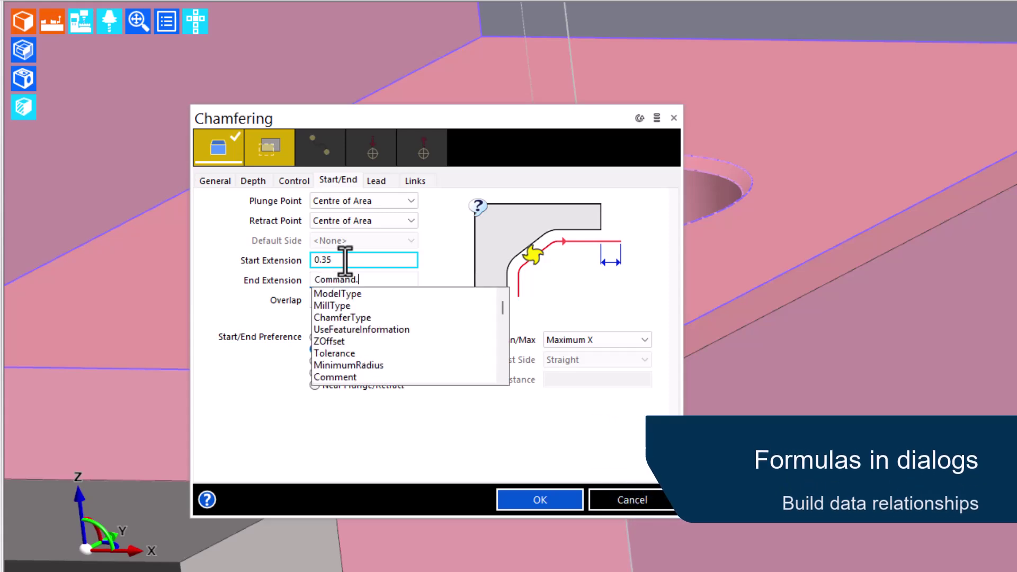
type("Start")
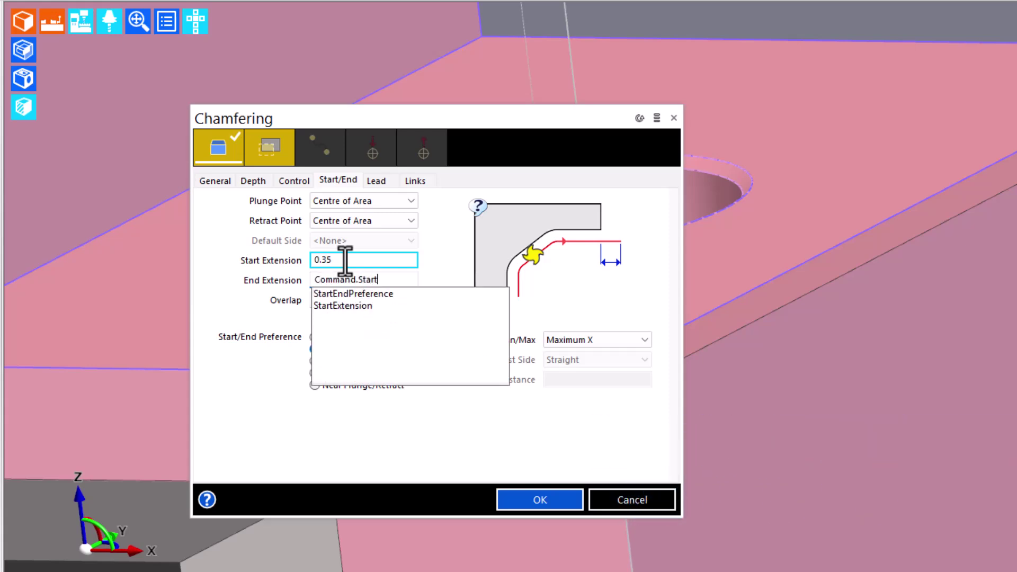
key("Down")
key("Down")
key("Return")
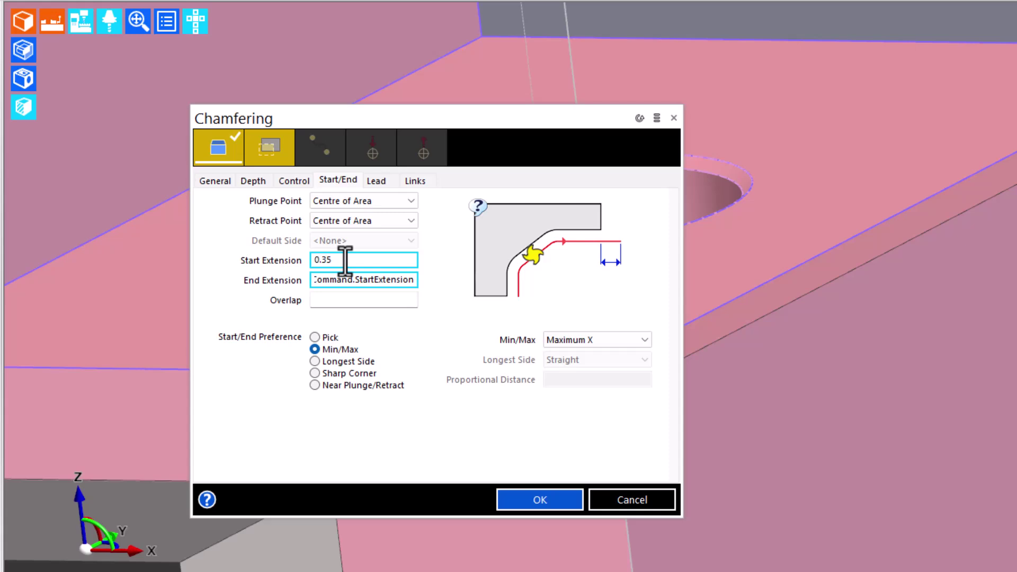
left_click(338, 301)
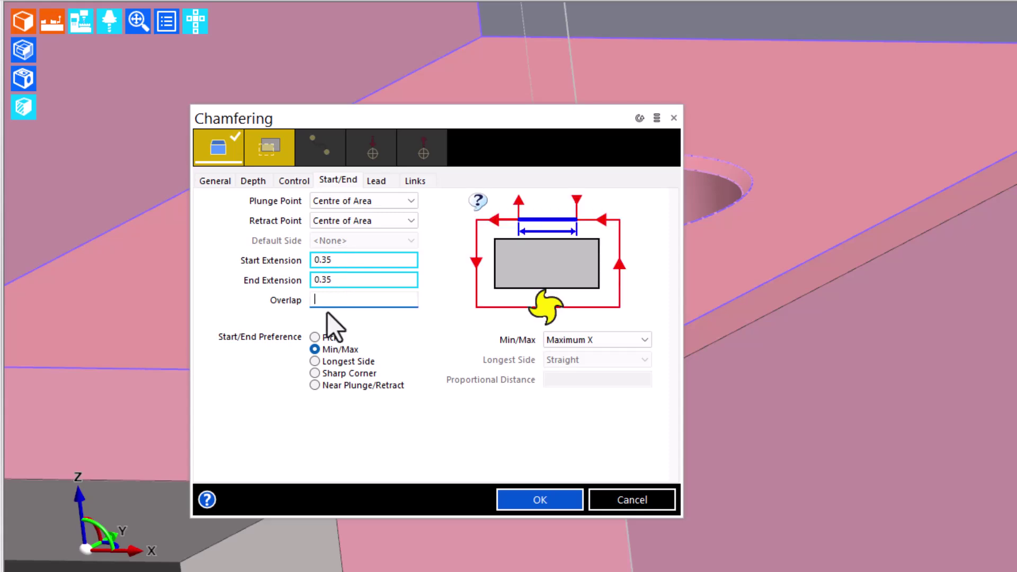
- Clear the lead-in angle and lead radius, and set the perpendicular lead move to 0.3
left_click(370, 184)
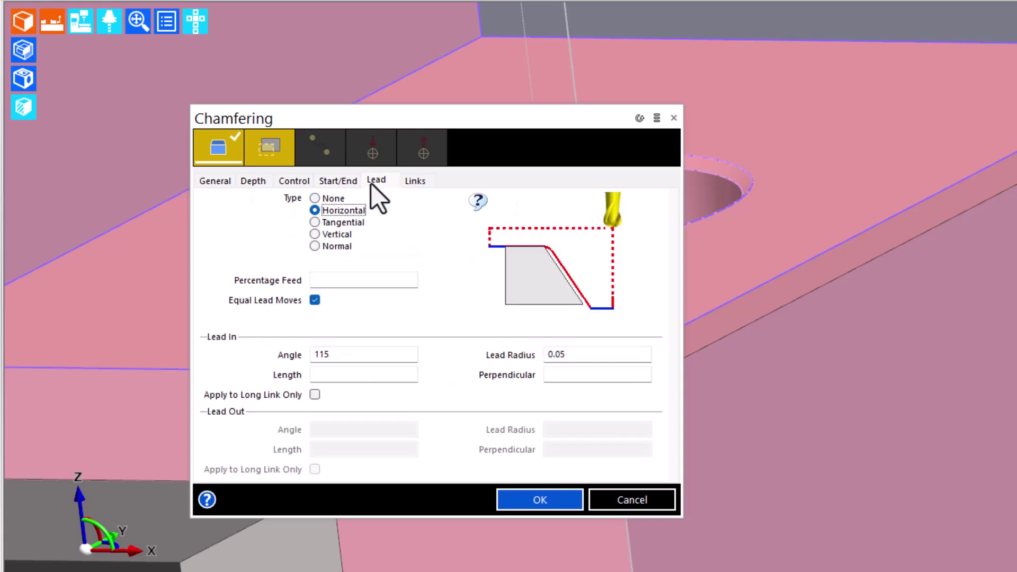
double_click(351, 354)
key("Delete")
key("Tab")
key("Delete")
key("Tab")
key("Tab")
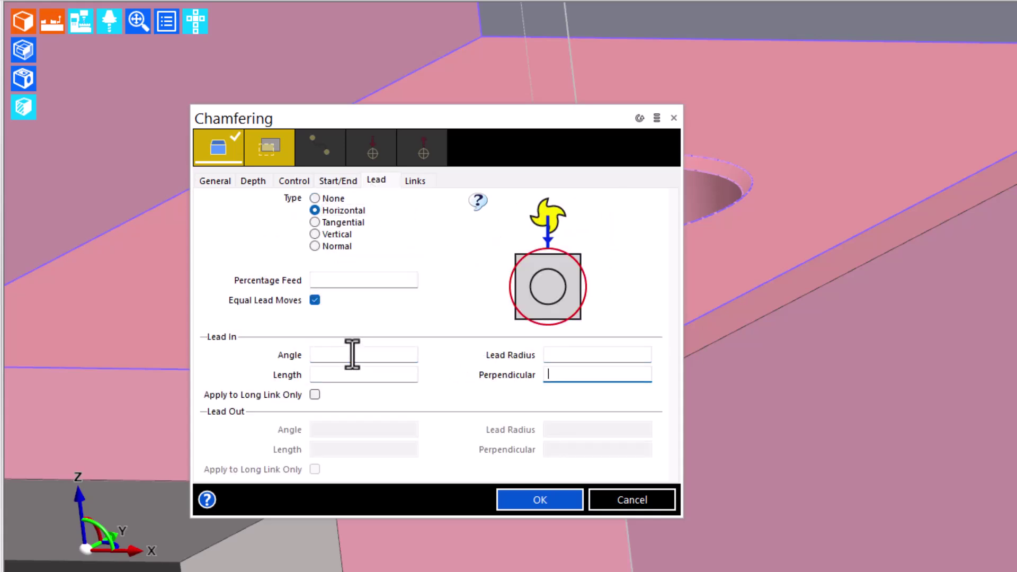
type("0.3")
- Change the operation's comment to Chamfer Upper Right Edge and apply the chamfering settings
left_click(218, 182)
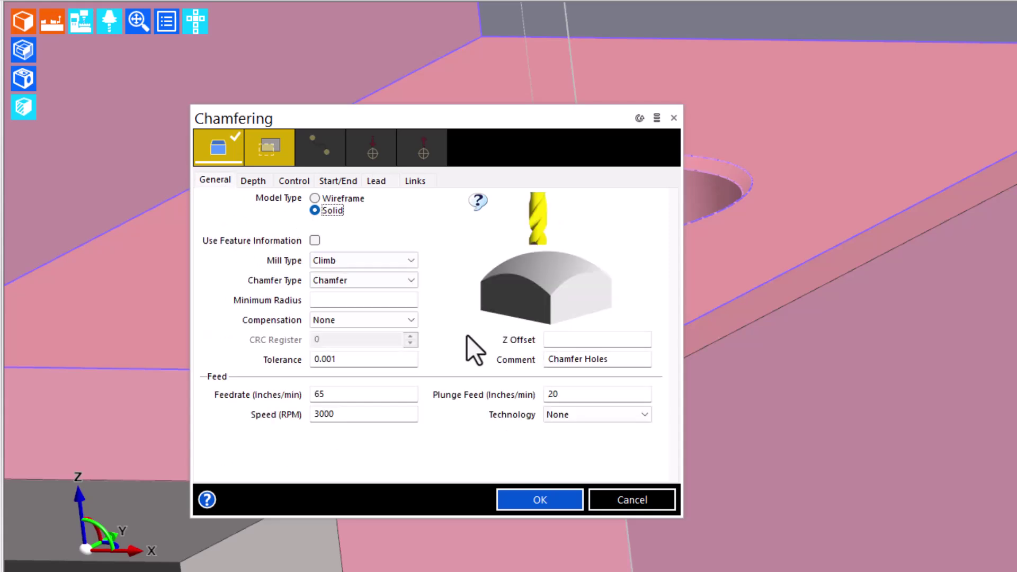
triple_click(595, 360)
double_click(595, 360)
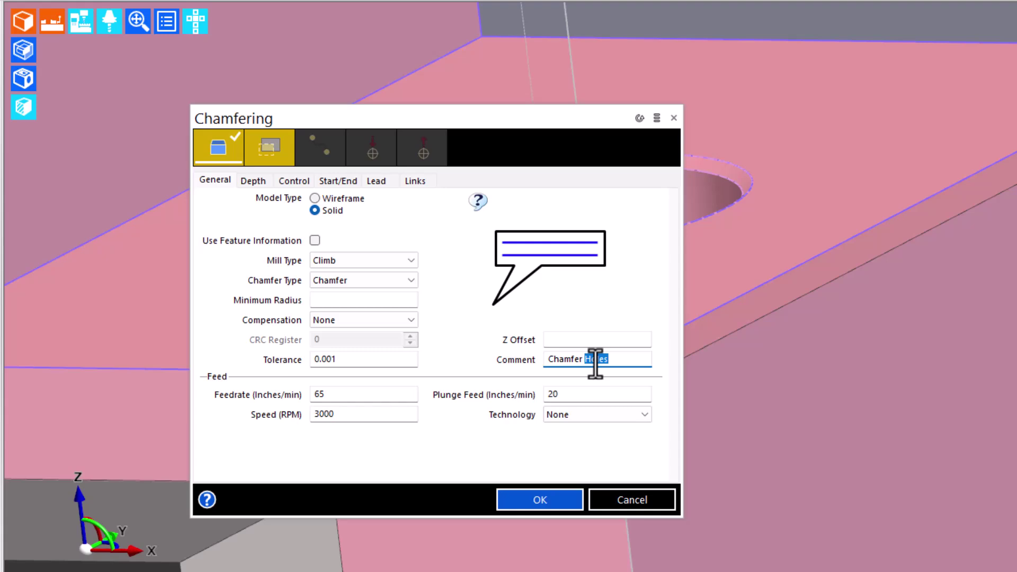
type("To")
key("BackSpace")
key("BackSpace")
type("Upper Right Ed")
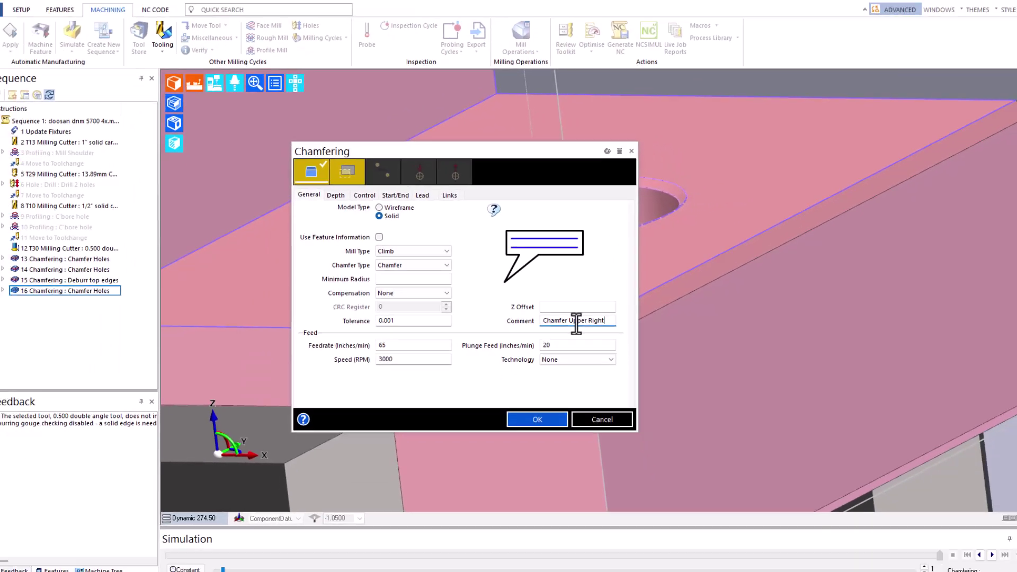
key("Return")
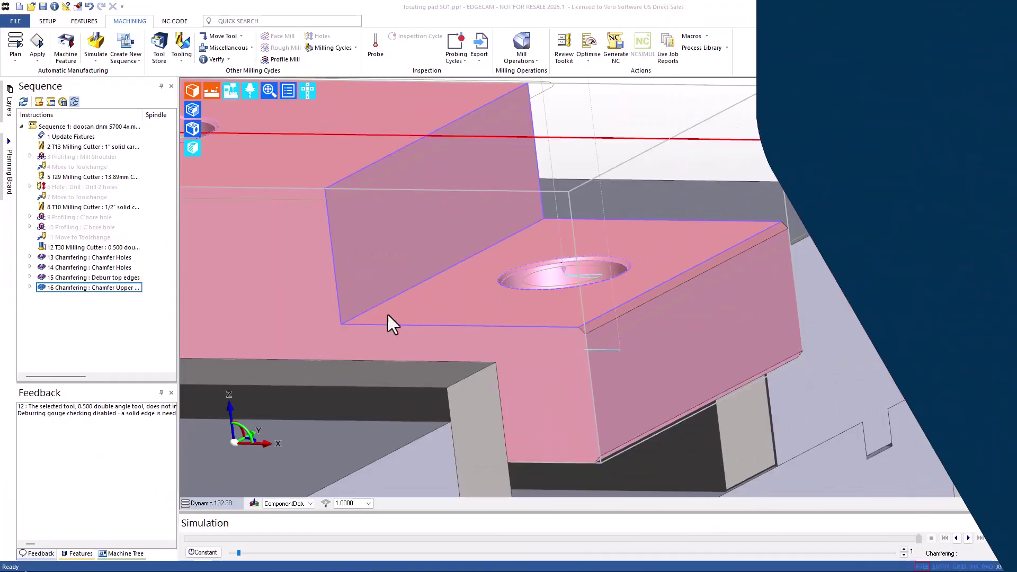
- Copy the upper right edge chamfering operation and change the copy's comment to Chamfer Lower Right Edge
mouse_move(75, 287)
left_mouse_down("ctrl")
mouse_move(100, 290)
mouse_move(87, 294)
left_mouse_up("ctrl")
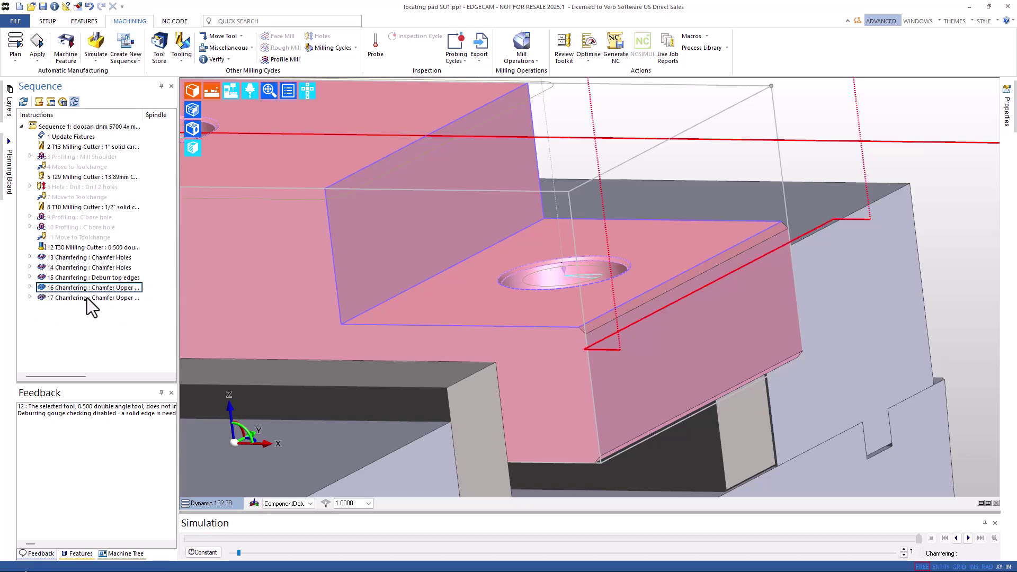
left_click(87, 298)
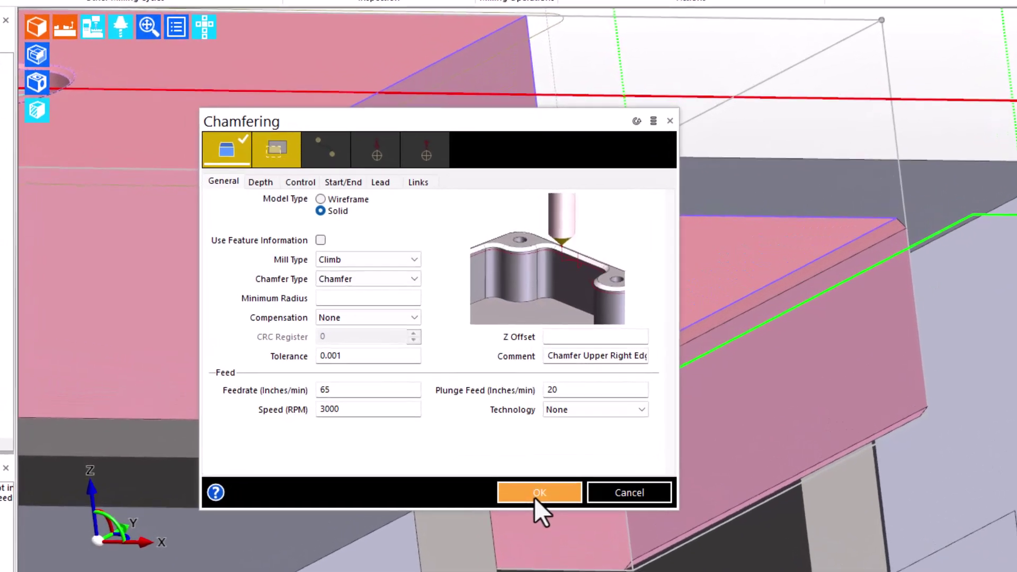
double_click(602, 359)
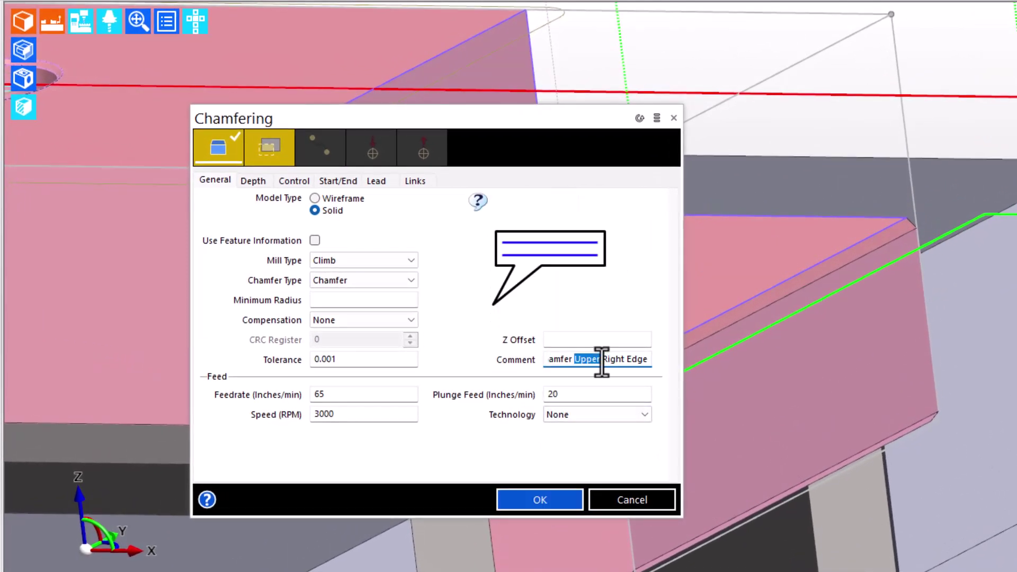
type("Lower")
- Replace the copied operation's selection with the upper edge of the chamfer along the bottom of the step's end face, and apply it
left_click(639, 117)
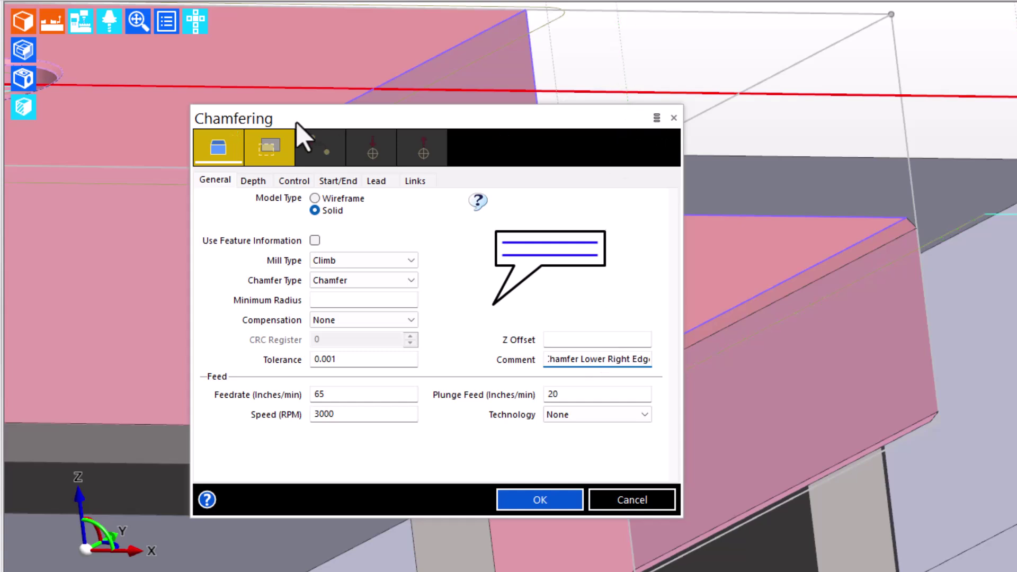
left_click(217, 154)
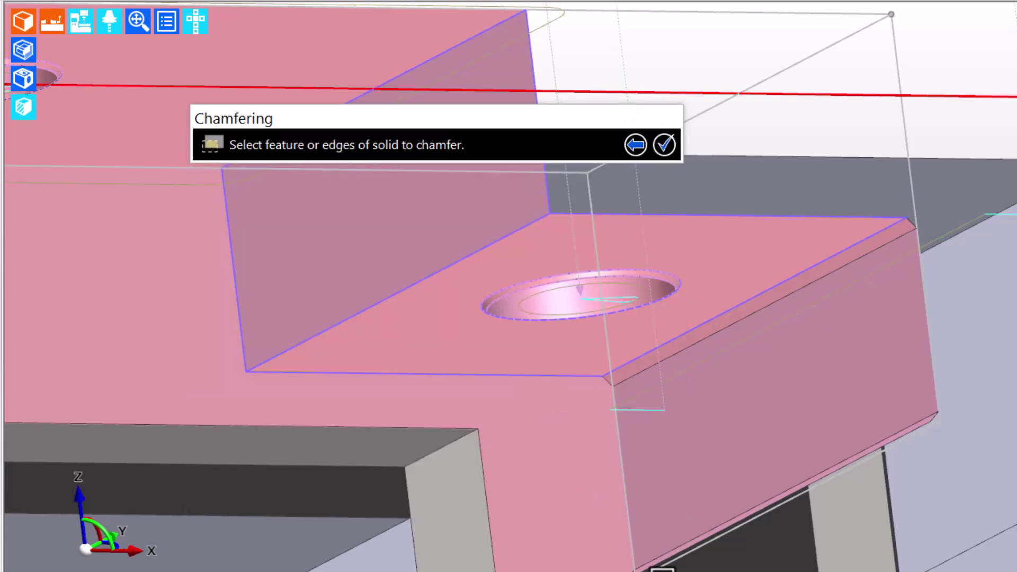
scroll(659, 567, "up", 6)
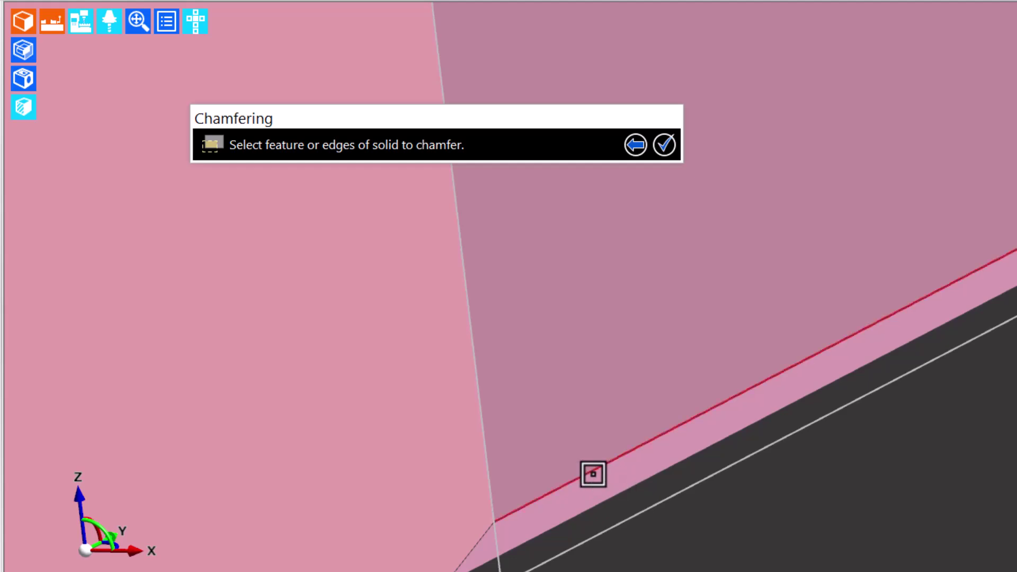
left_click(593, 472)
right_click(608, 481)
right_click(608, 481)
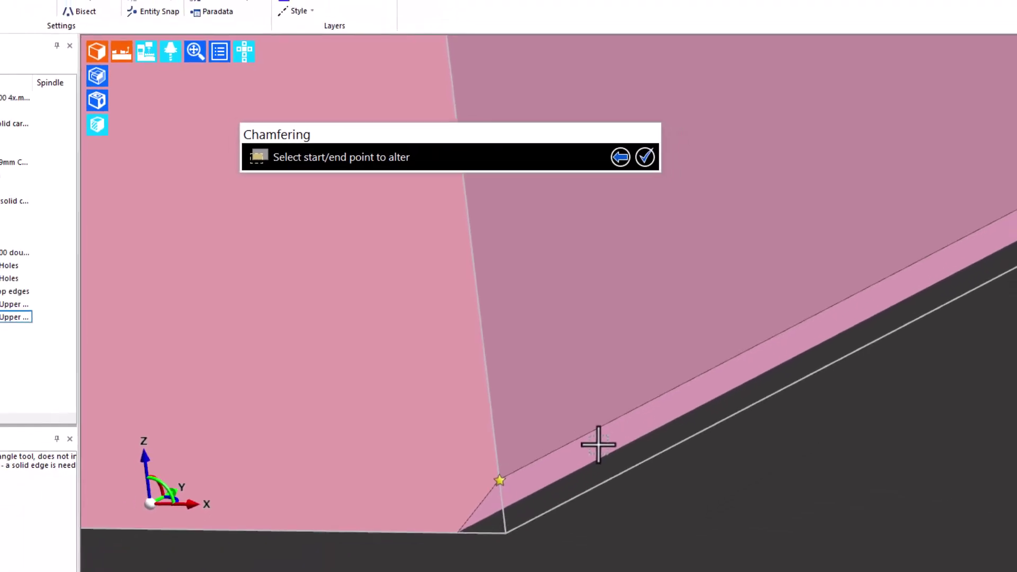
right_click(609, 480)
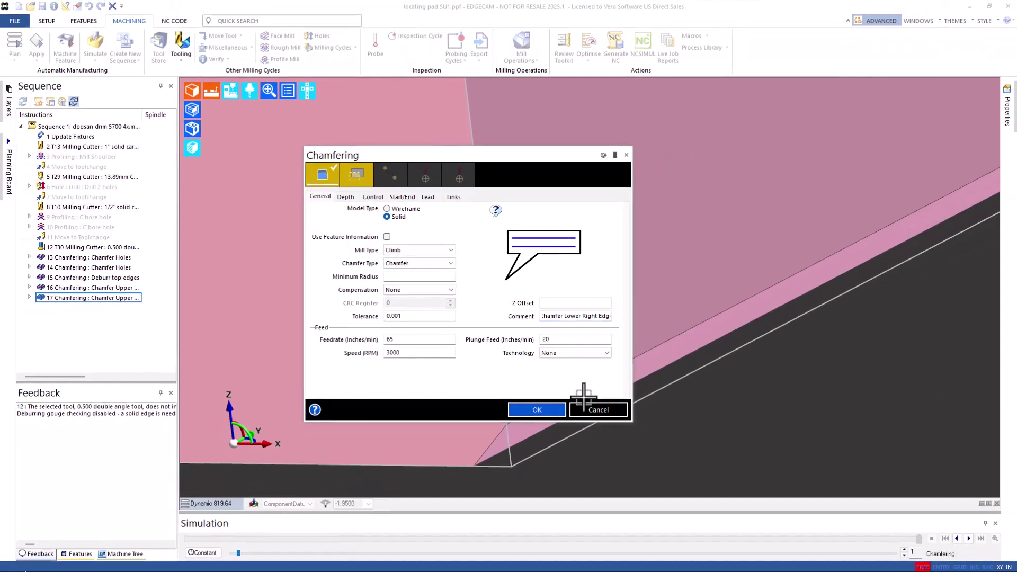
left_click(546, 409)
- Simulate the upper right edge chamfering operation in the front view
scroll(545, 404, "down", 5)
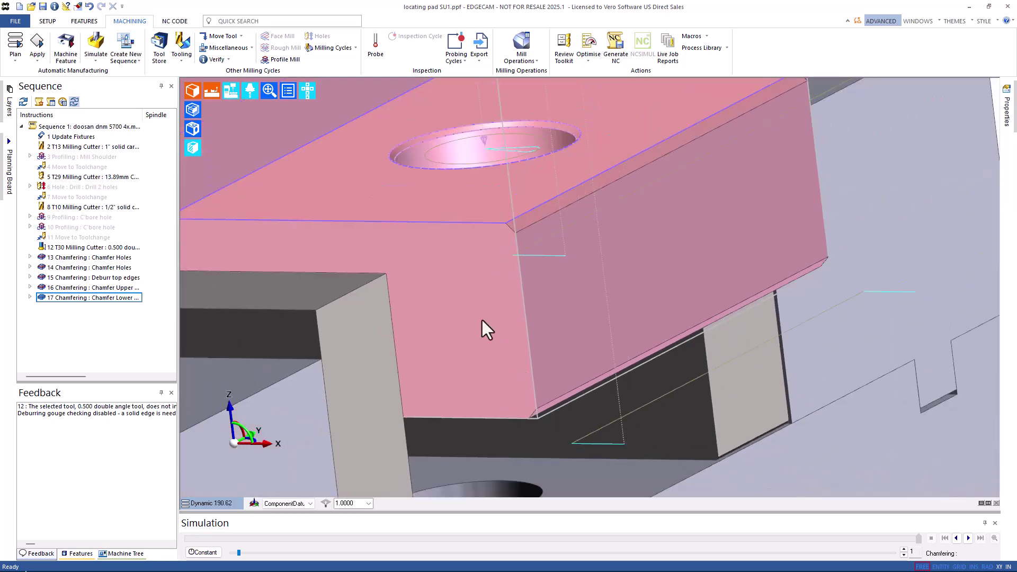
left_click(307, 91)
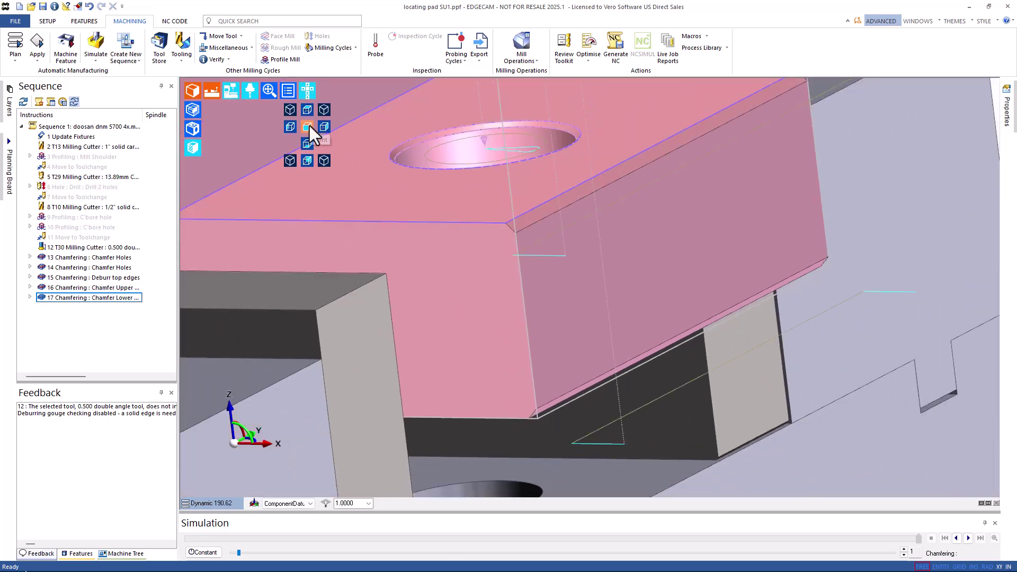
left_click(308, 127)
middle_click_drag(763, 284, 730, 356)
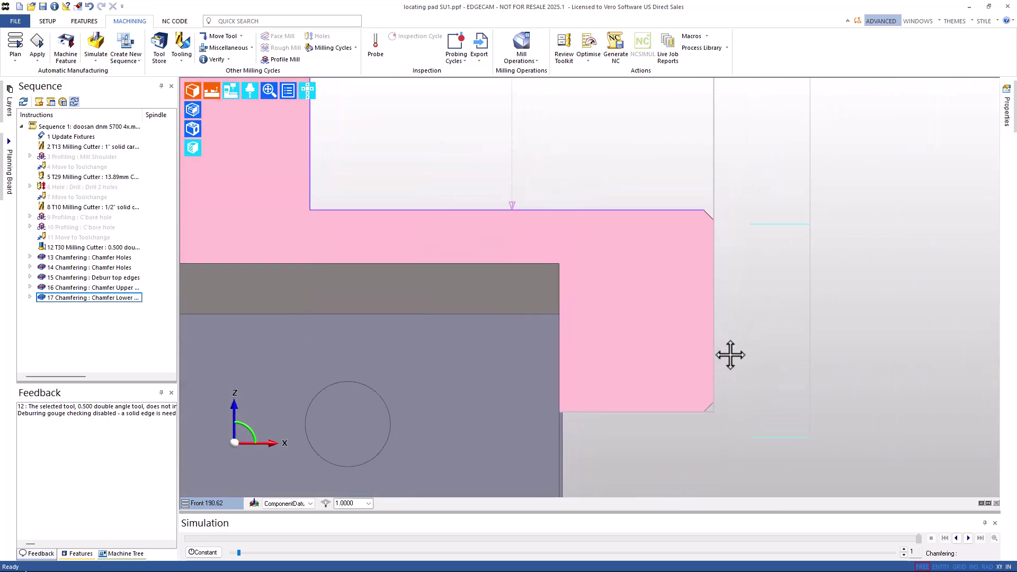
left_click(107, 289, "shift")
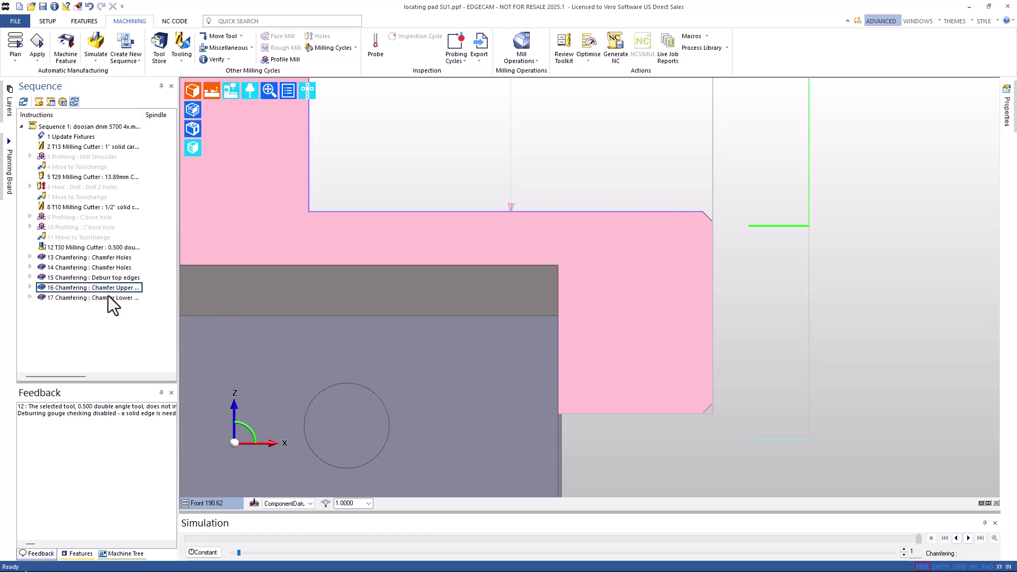
right_click(143, 324)
left_click(136, 320)
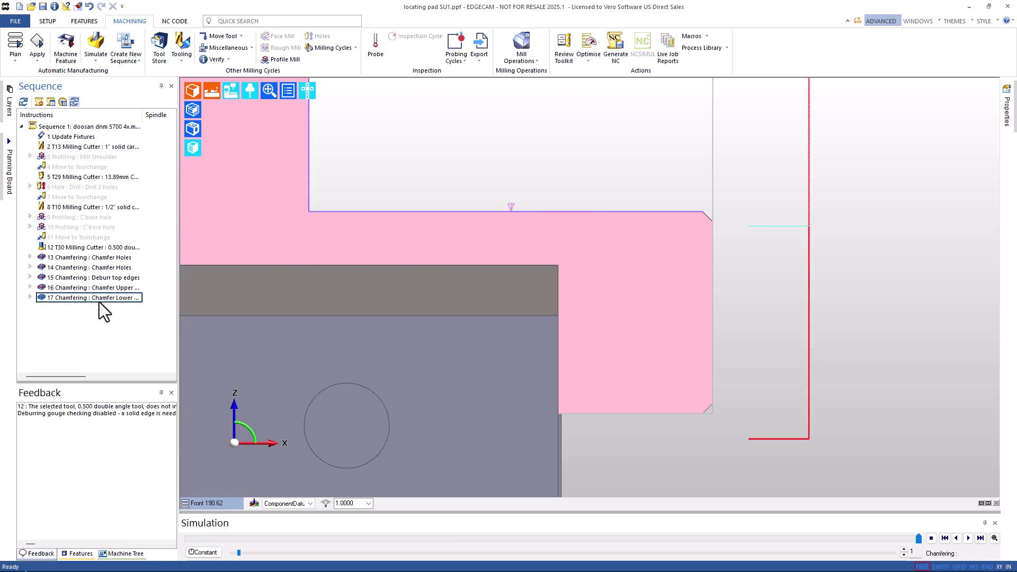
- Simulate the lower right edge chamfering operation, pausing during the cut to examine the tool's contact with the bottom chamfer
right_click(100, 301)
left_click(122, 320)
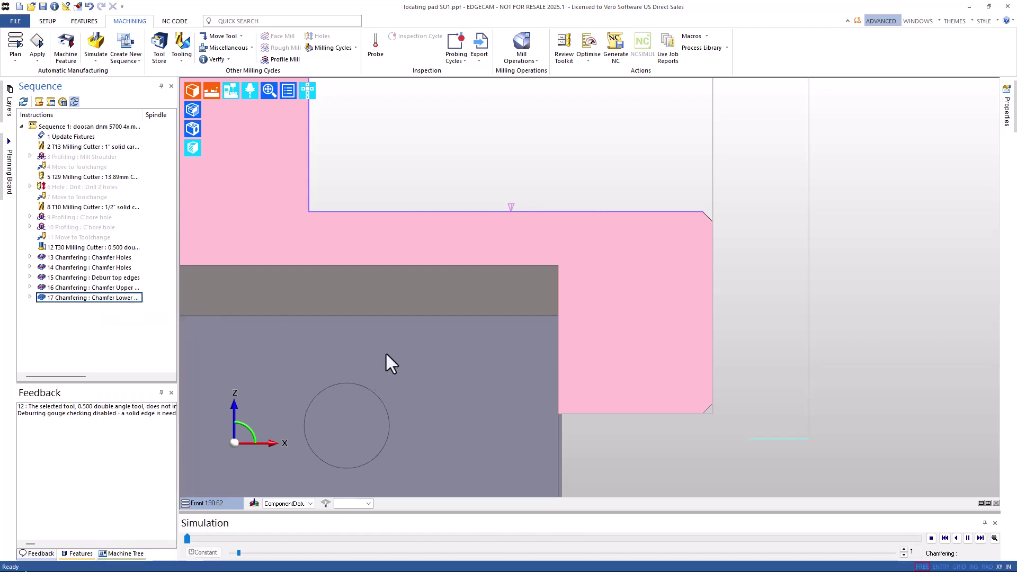
left_click(968, 538)
scroll(711, 402, "up", 5)
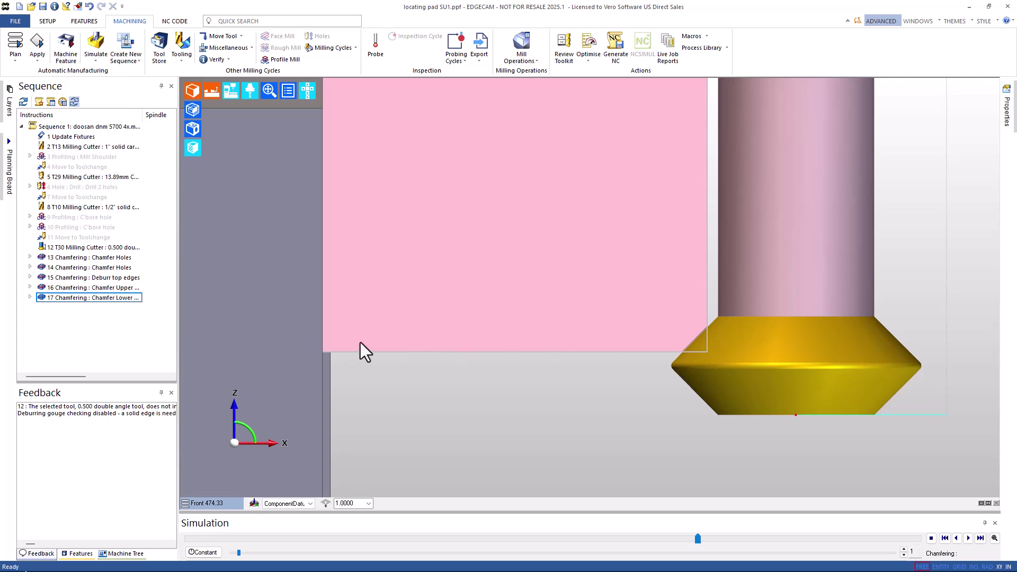
- Set the contact point of the lower right edge chamfering operation to 85
double_click(54, 298)
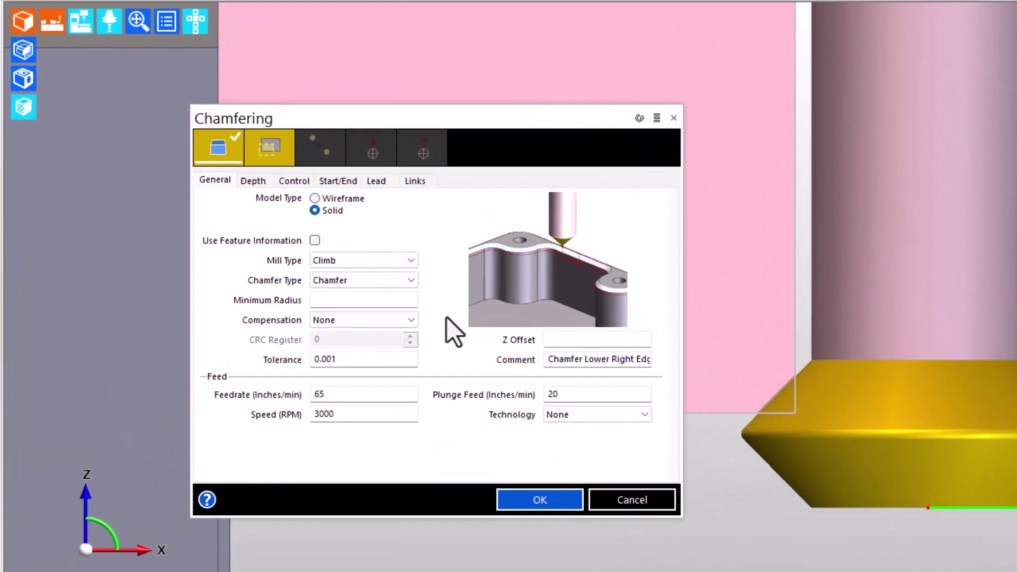
left_click(259, 186)
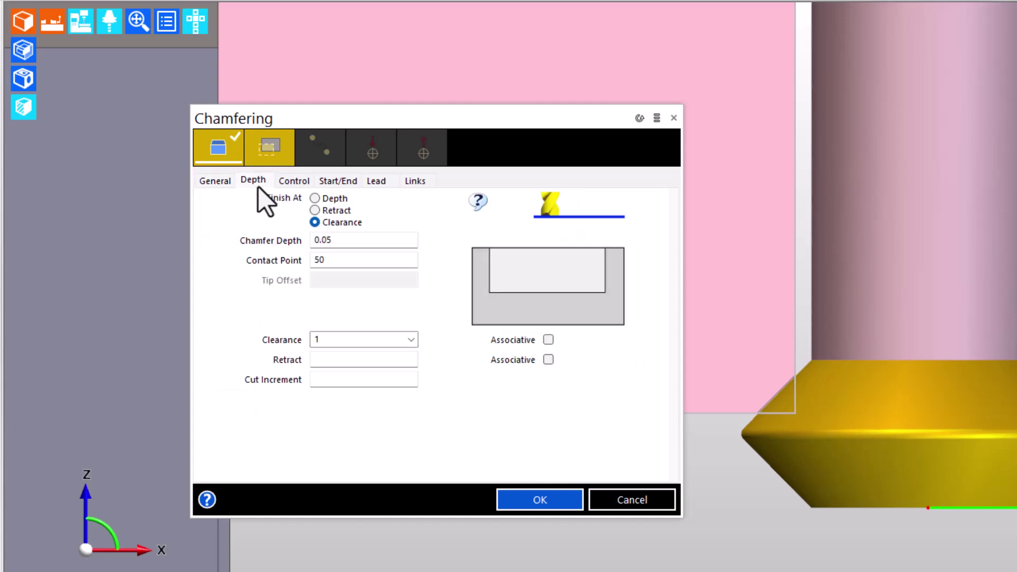
double_click(339, 265)
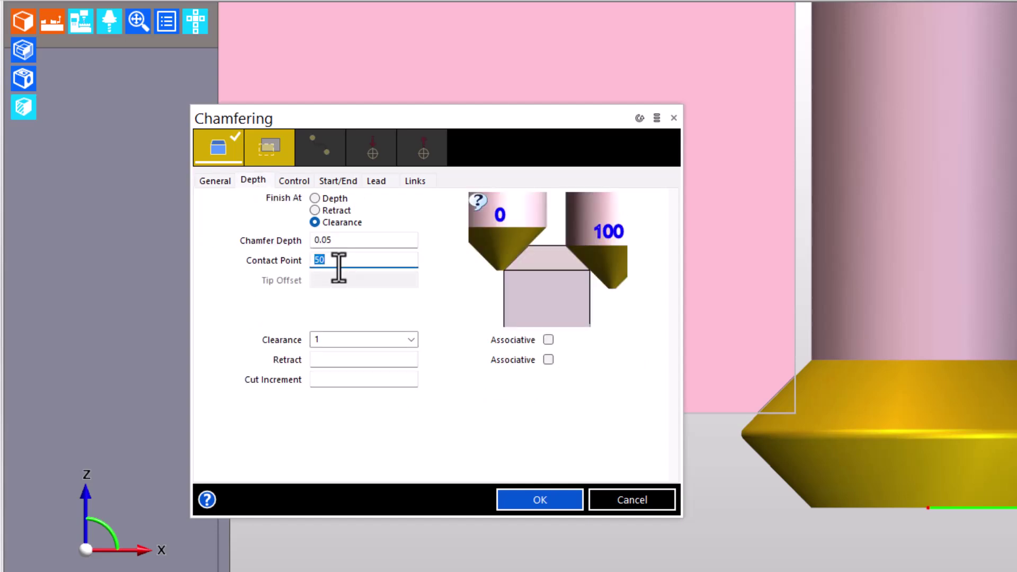
type("85")
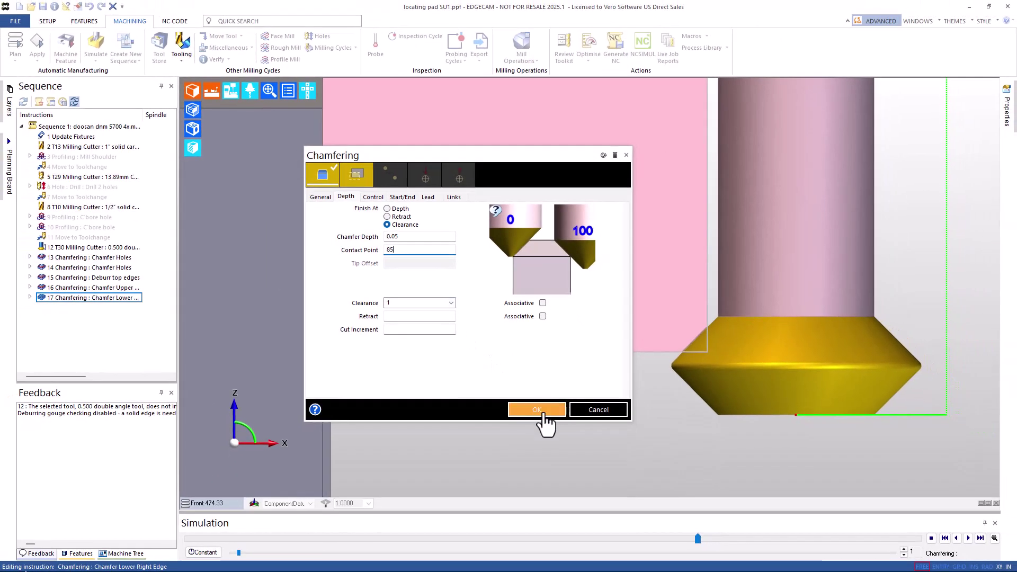
left_click(536, 410)
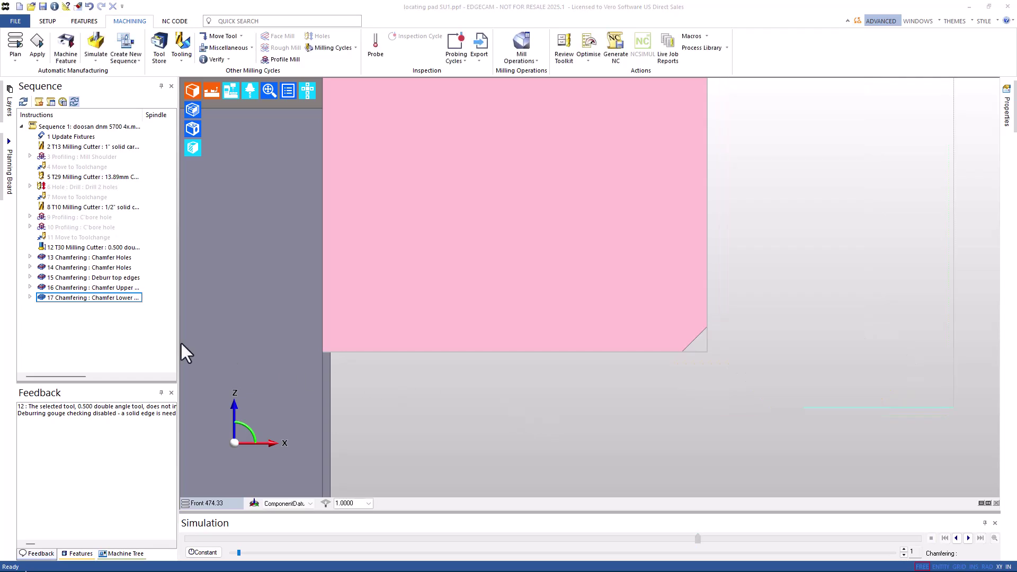
- Simulate the lower right edge chamfering operation again, pausing to check where the cutter touches the chamfer
right_click(87, 299)
left_click(106, 316)
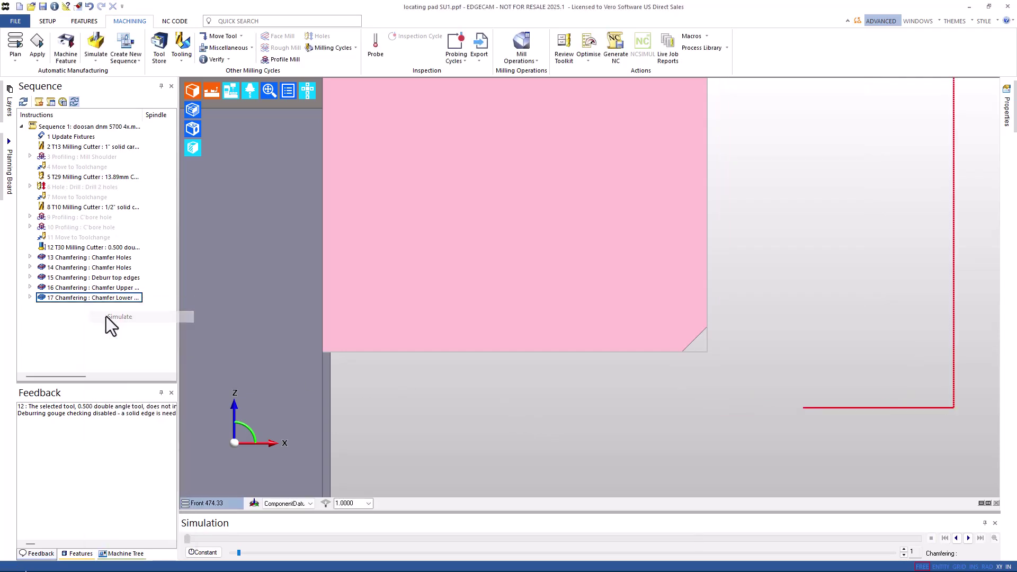
left_click(968, 538)
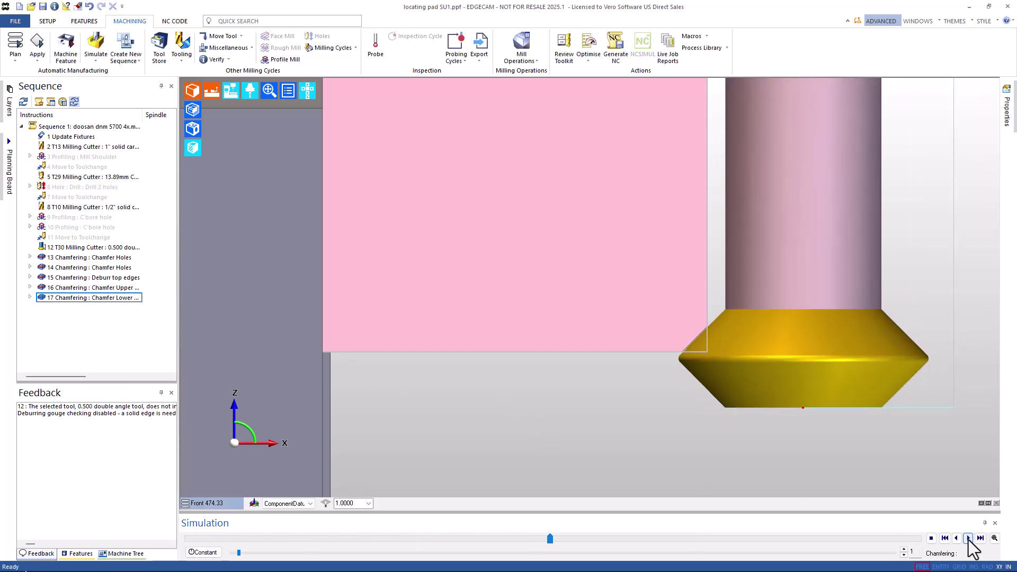